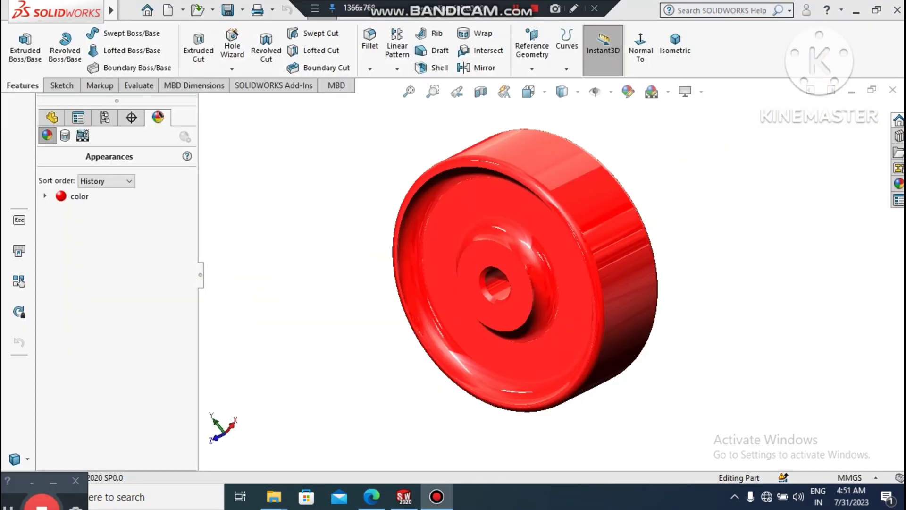
Examine the finished red wheel, looking at its rim, recessed face, hub and centre bore from an angled view.
middle_click_drag(613, 265, 420, 294)
scroll(555, 273, "up", 1)
left_click(742, 297)
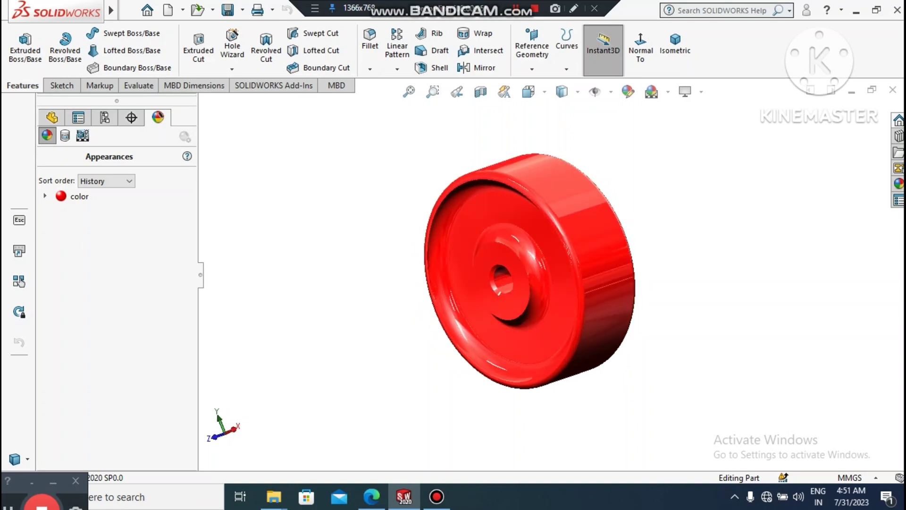
right_click(677, 197)
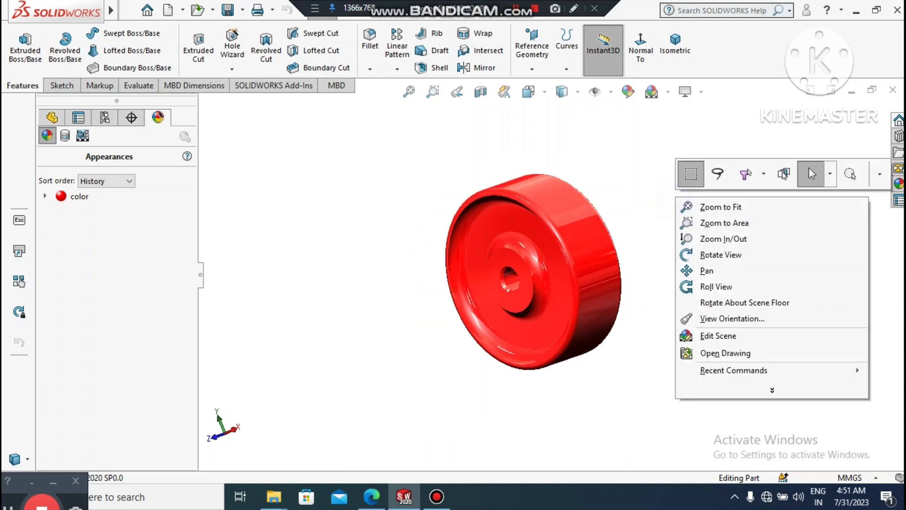
left_click(676, 242)
left_click_drag(675, 244, 675, 221)
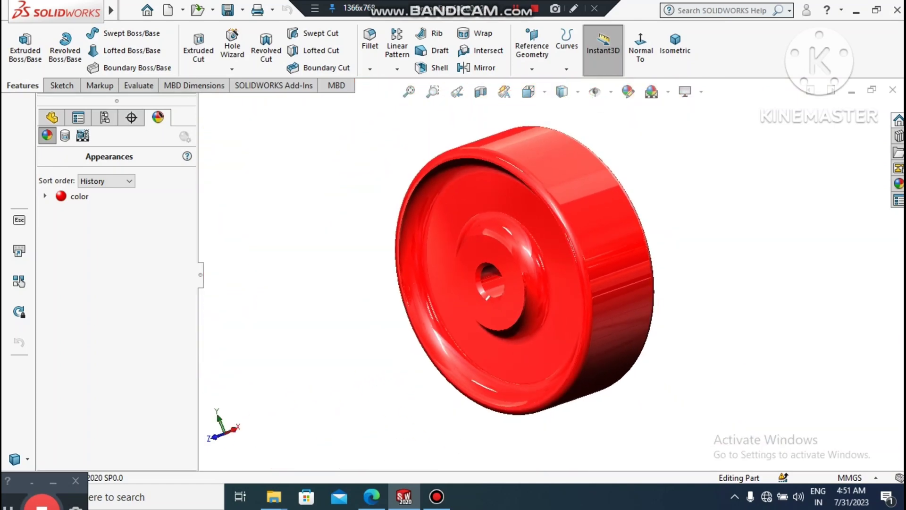
right_click(724, 220)
left_click(752, 295)
left_click_drag(753, 295, 777, 309)
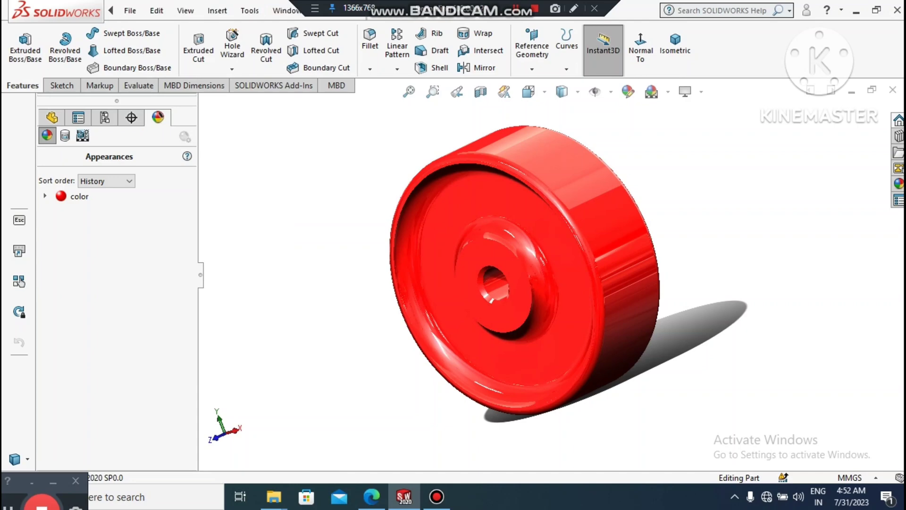
Create a new part document.
left_click(130, 11)
left_click(141, 31)
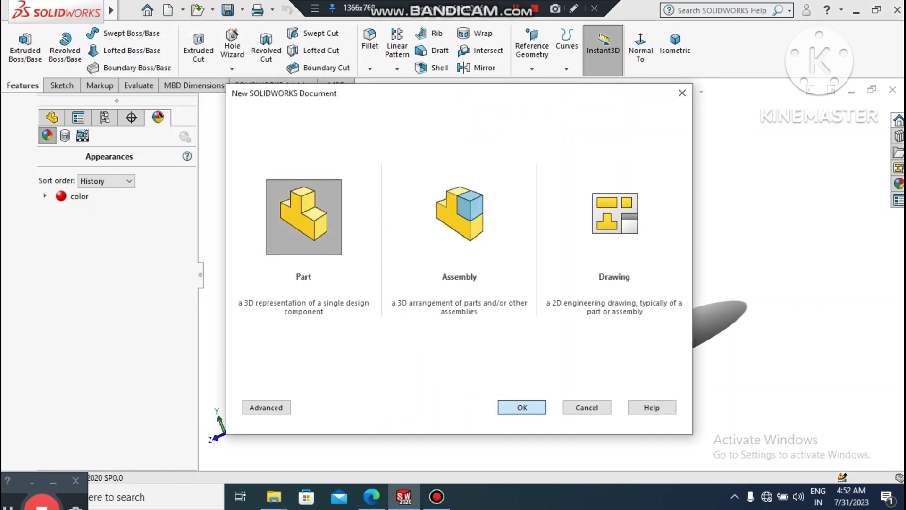
left_click(522, 407)
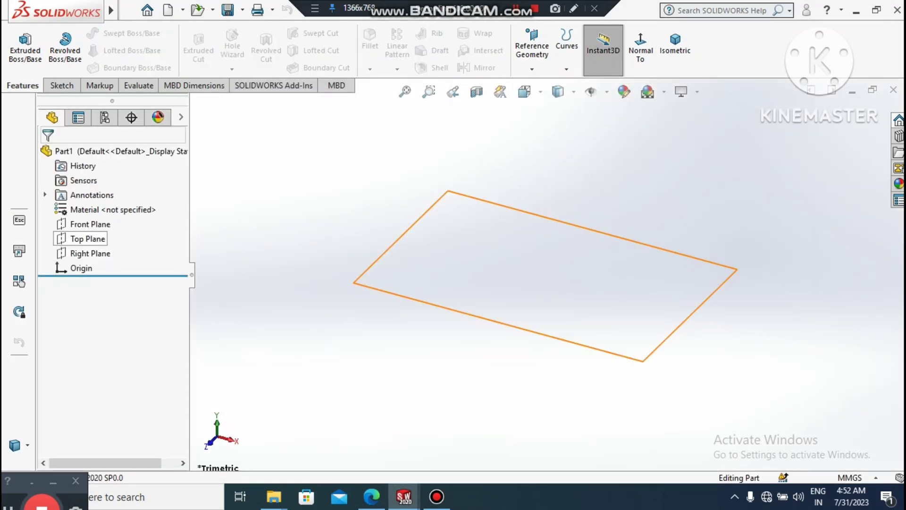
Start a sketch on the Front Plane and set the background scene to Plain White.
right_click(84, 225)
left_click(97, 204)
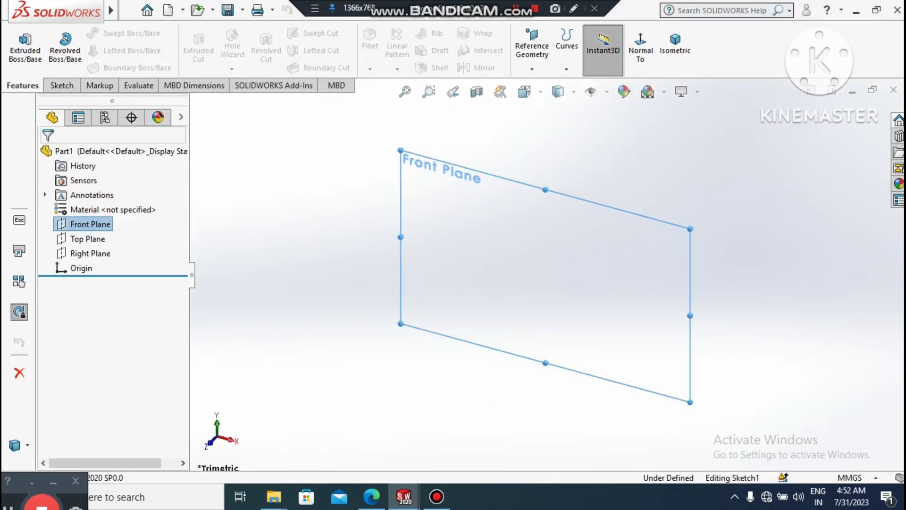
left_click(665, 94)
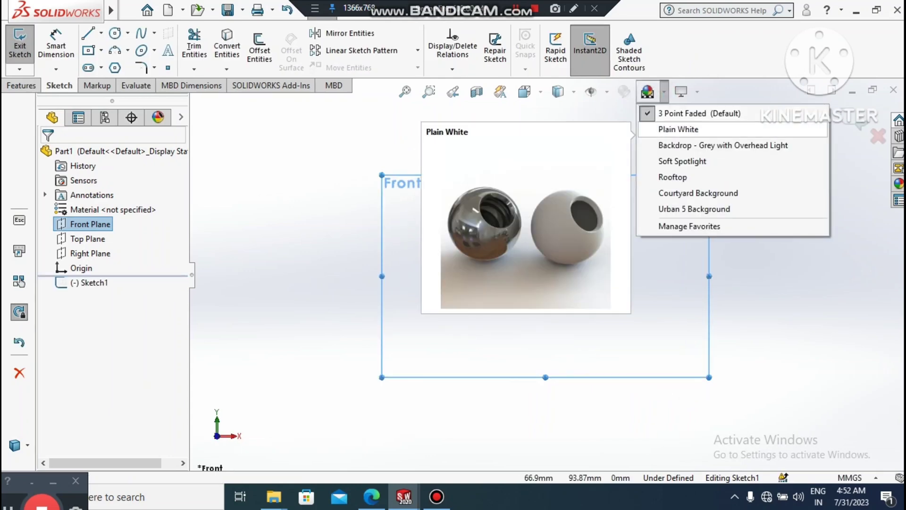
left_click(678, 129)
Sketch a centre-point circle about 135 mm in diameter, centred on the origin.
left_click(128, 32)
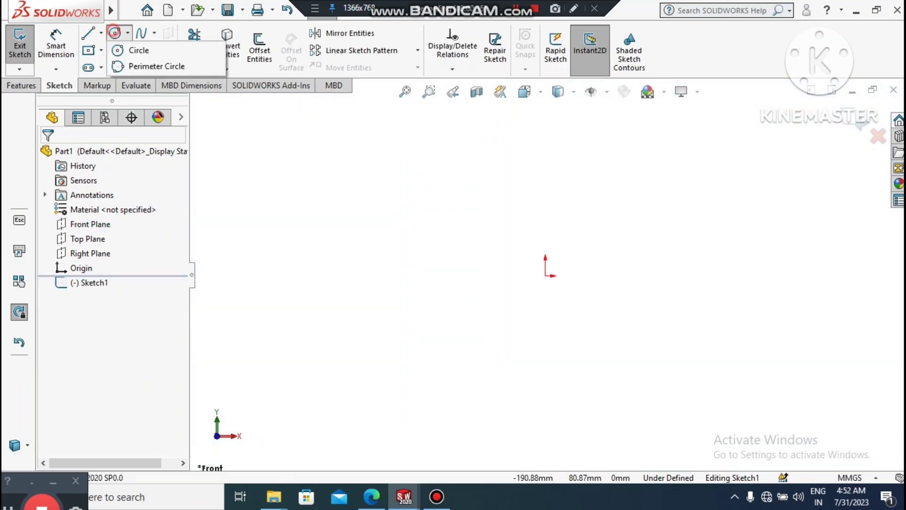
left_click(139, 49)
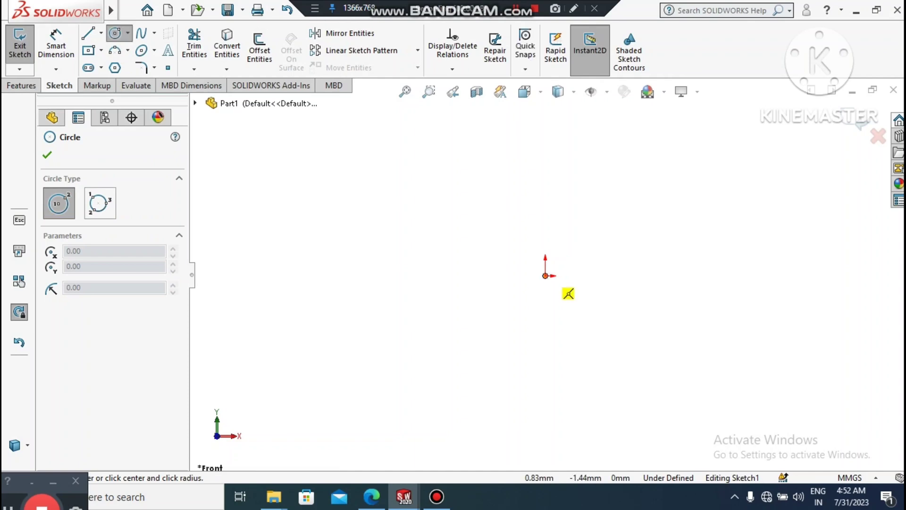
left_click(547, 275)
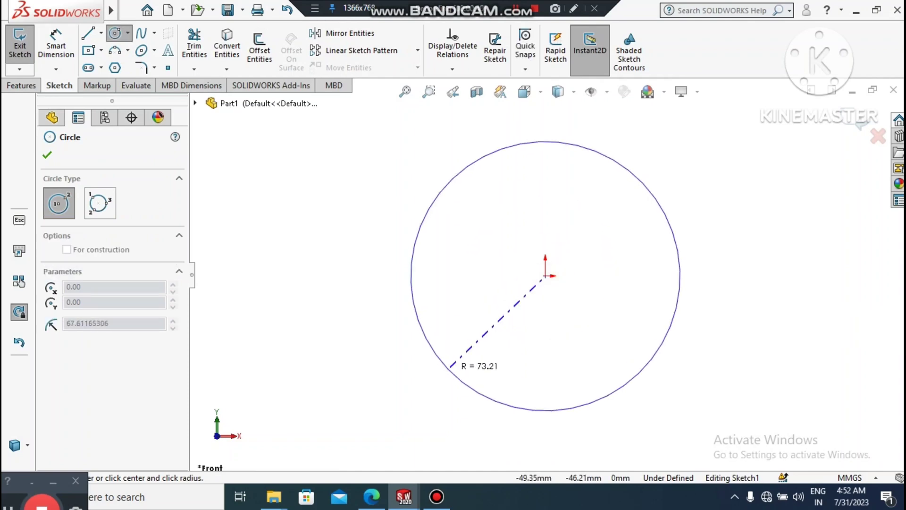
left_click(473, 376)
key("Escape")
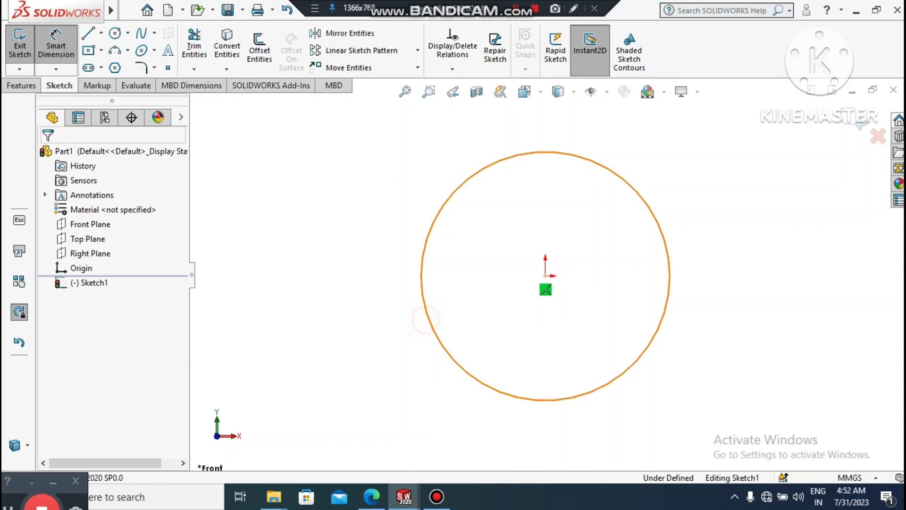
Dimension the circle's diameter as 70 mm.
left_click(426, 318)
left_click(294, 412)
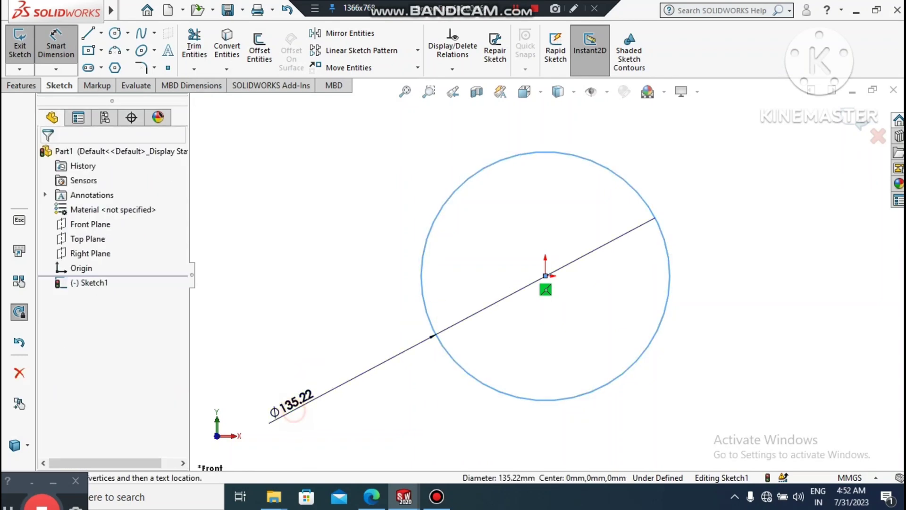
type("7")
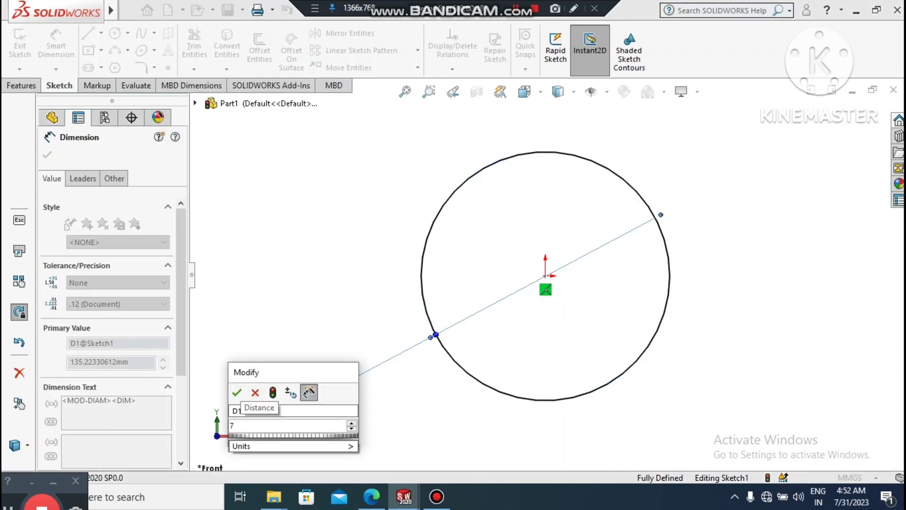
key("Return")
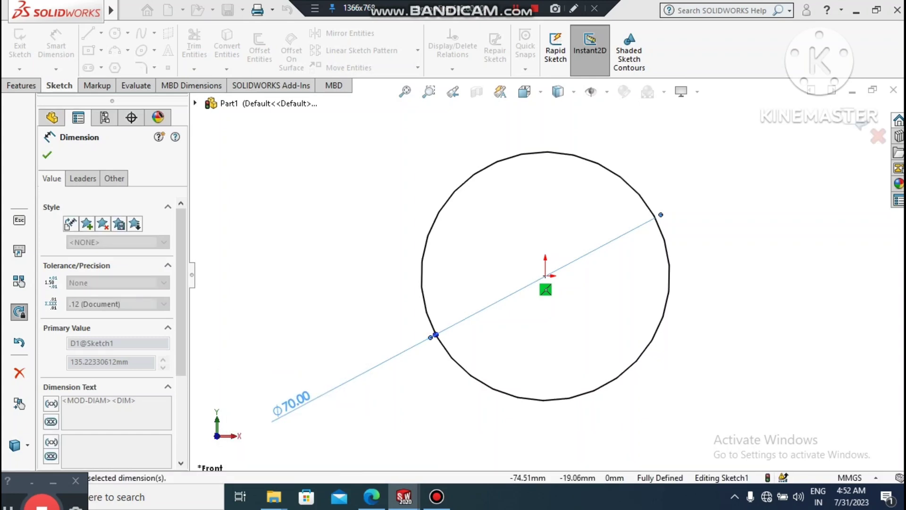
left_click(312, 249)
Extrude the 70 mm circle into a solid disc with a Mid Plane depth of 25 mm.
left_click(24, 85)
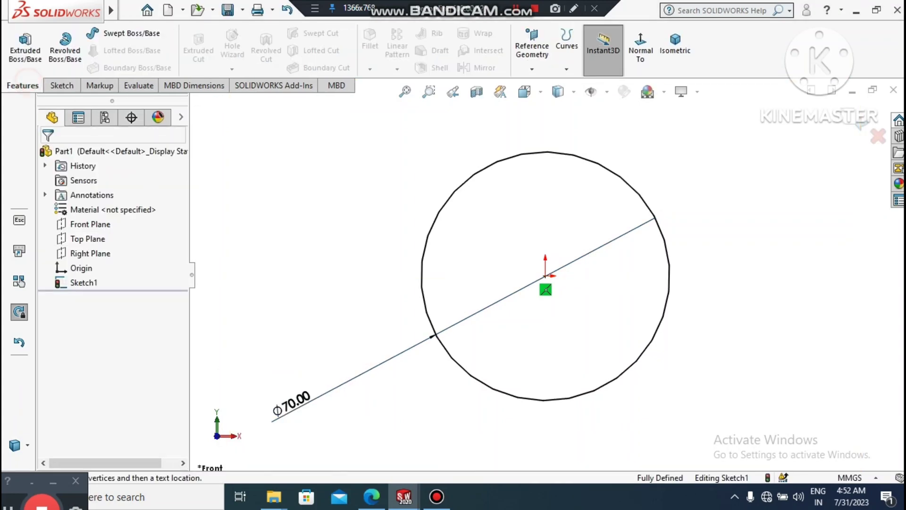
left_click(26, 47)
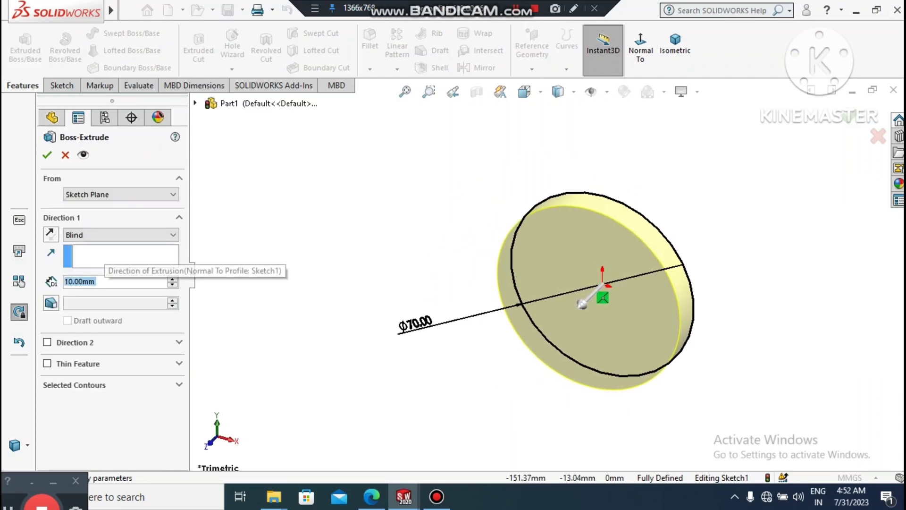
type("25")
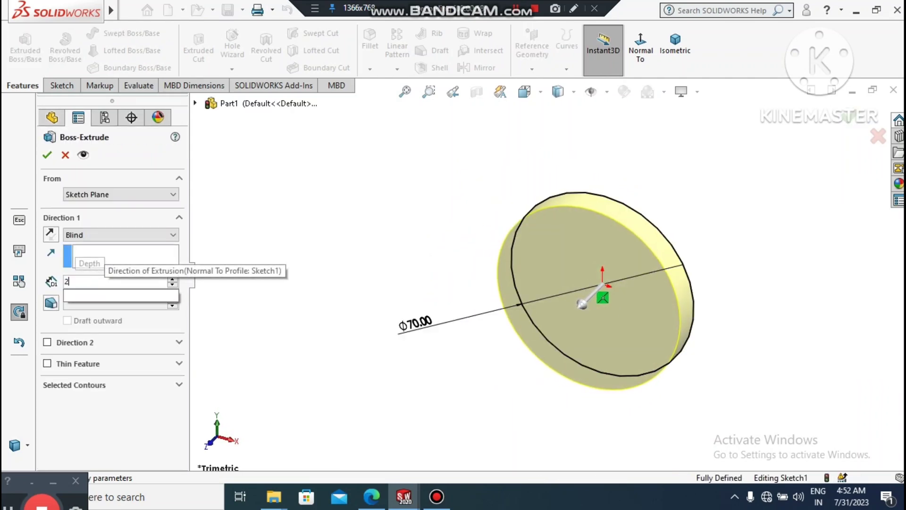
key("Return")
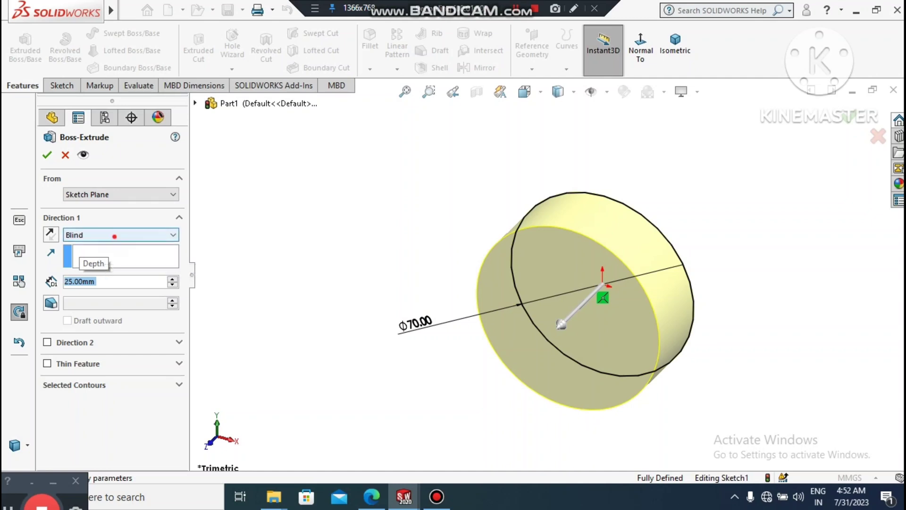
left_click(114, 234)
key("Return")
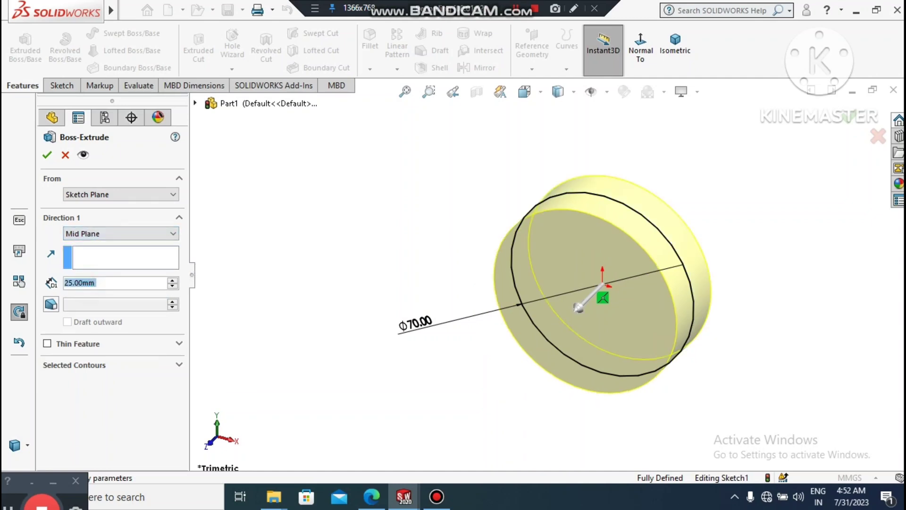
scroll(720, 320, "down", 1)
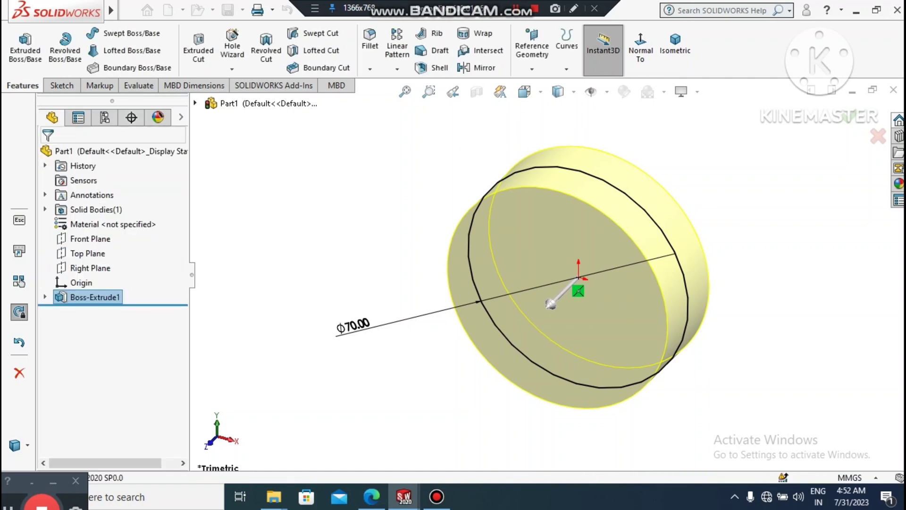
Start a new sketch on the disc's front circular face and orient the view normal to it.
right_click(519, 210)
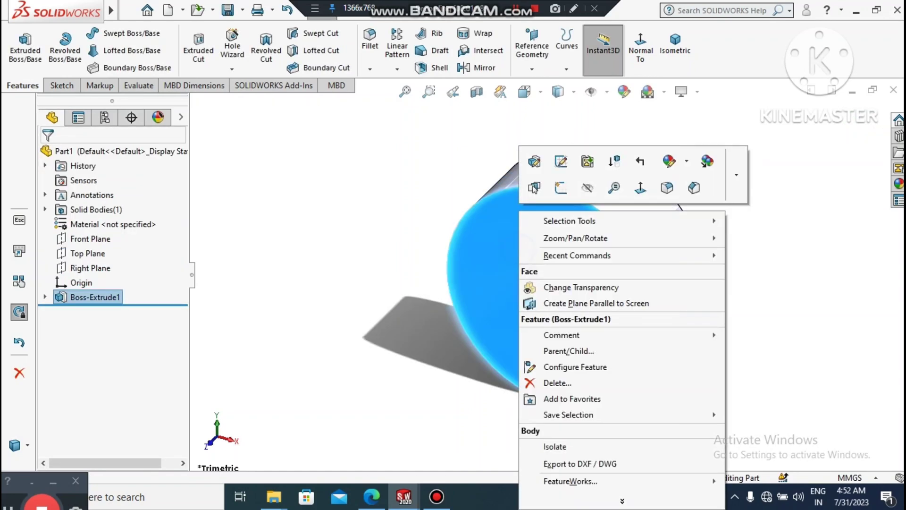
left_click(564, 189)
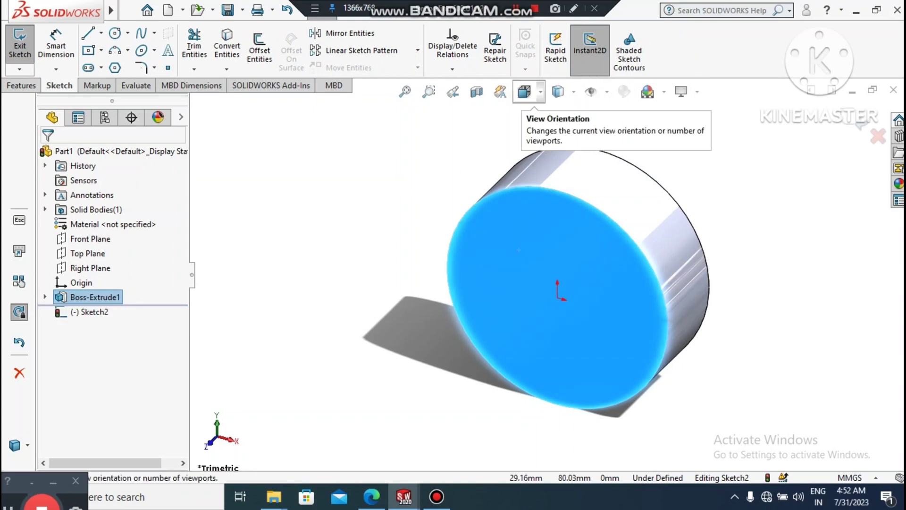
left_click(21, 86)
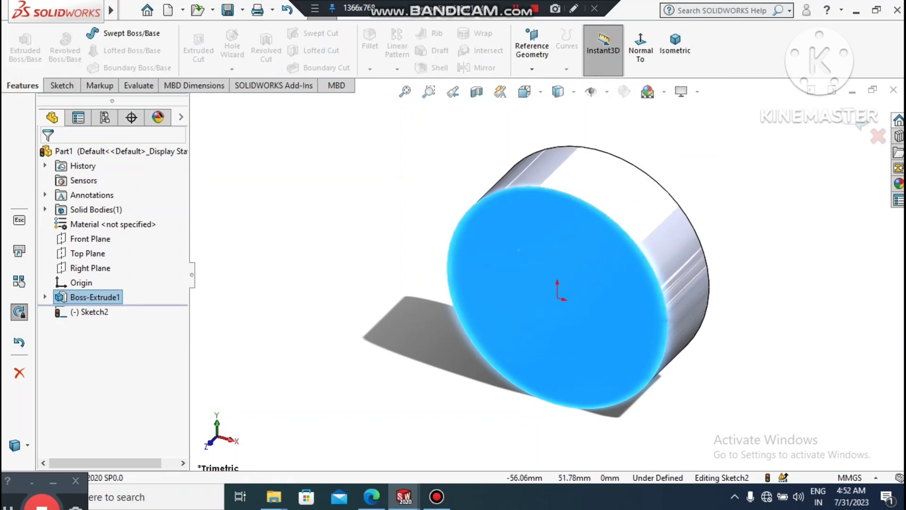
left_click(645, 52)
left_click(809, 243)
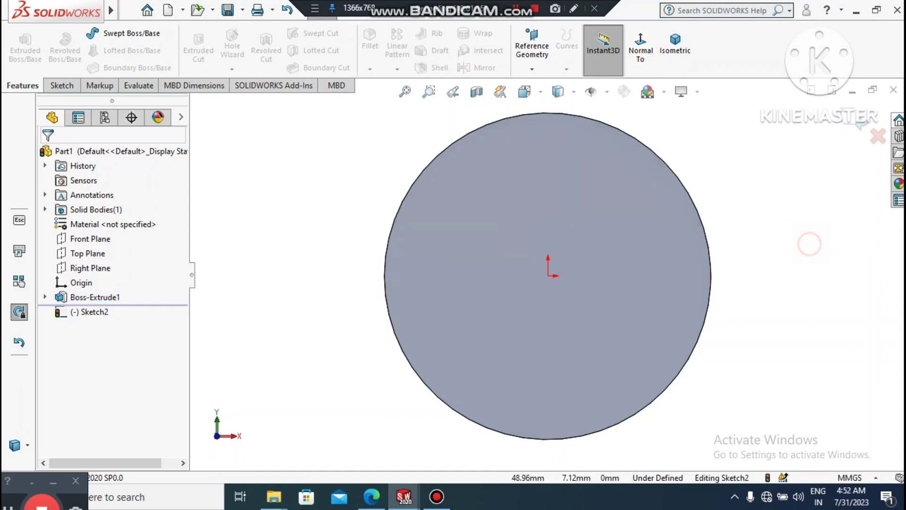
Sketch a circle about 14 mm in diameter on the disc face, centred on the origin.
left_click(60, 86)
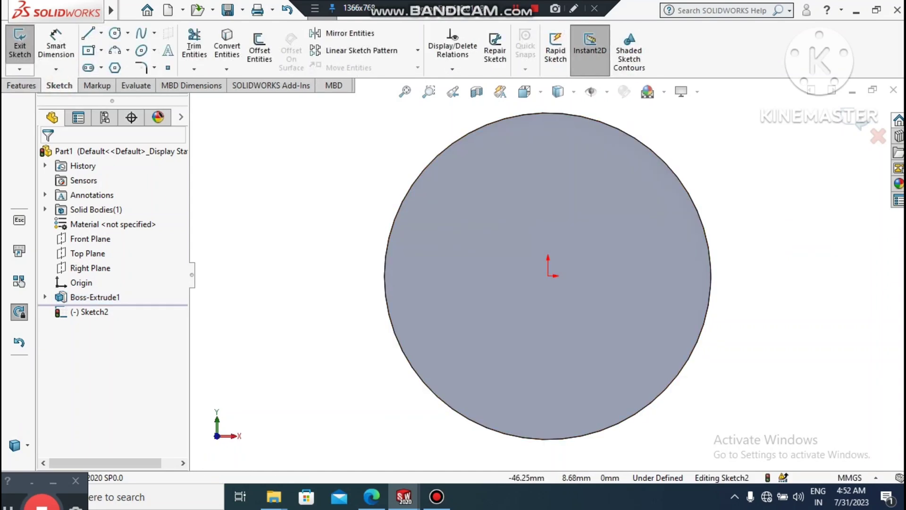
left_click(127, 33)
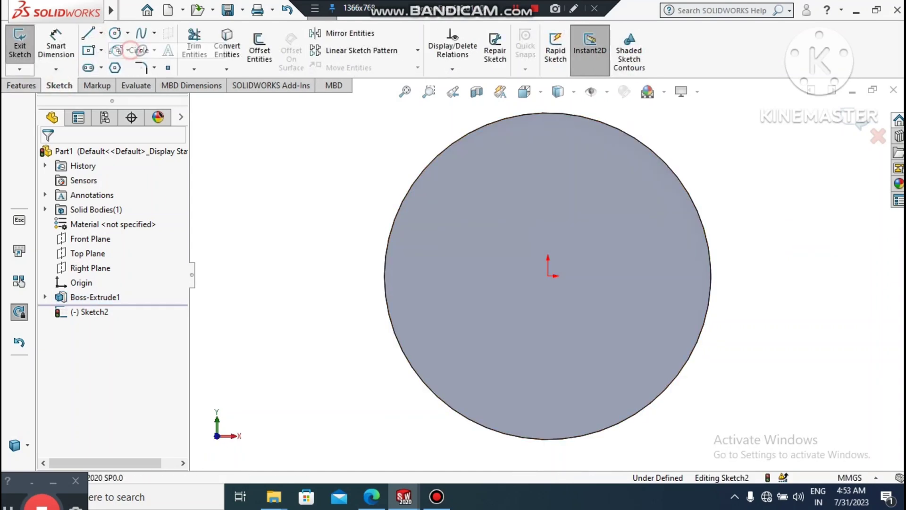
left_click(135, 47)
left_click(548, 276)
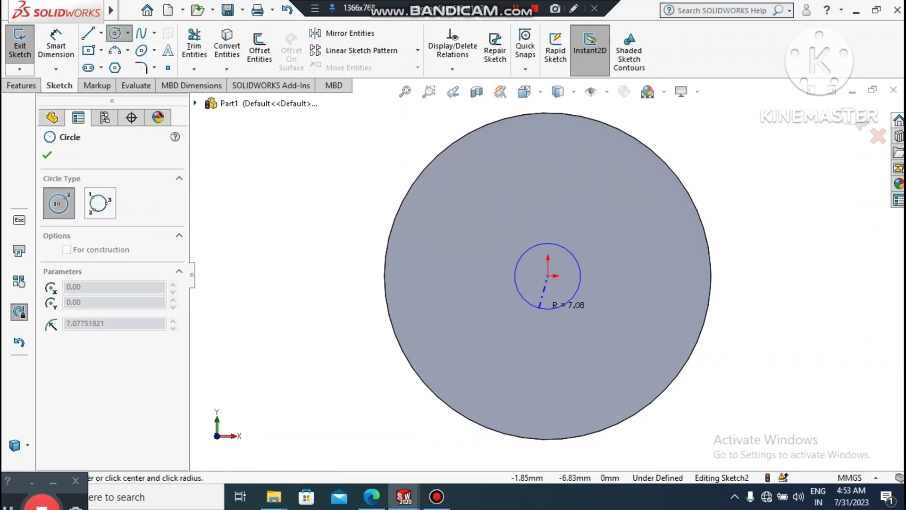
left_click(548, 308)
Dimension the small centre circle's diameter as 8.5 mm.
left_click(55, 46)
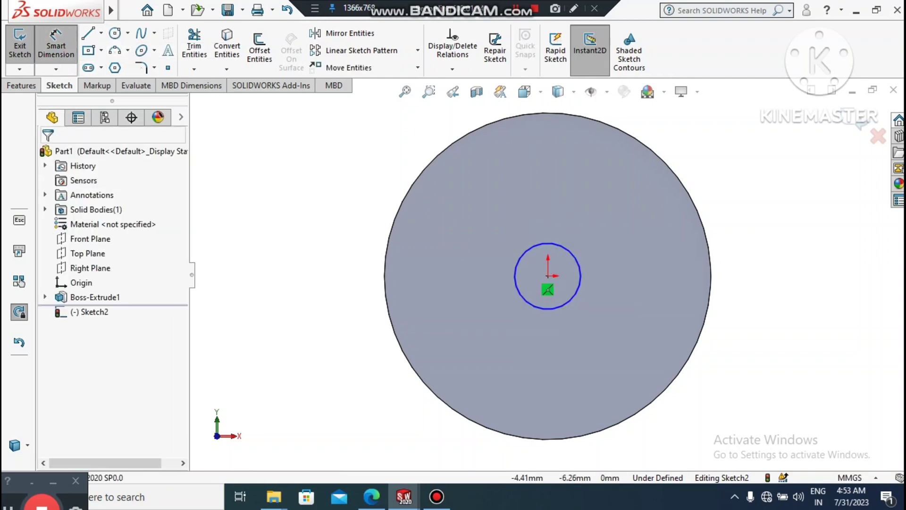
left_click(518, 297)
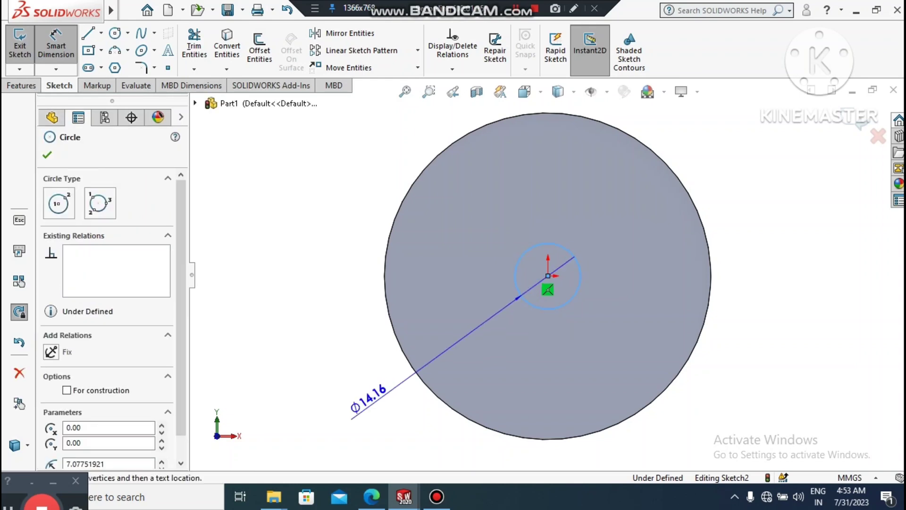
left_click(352, 413)
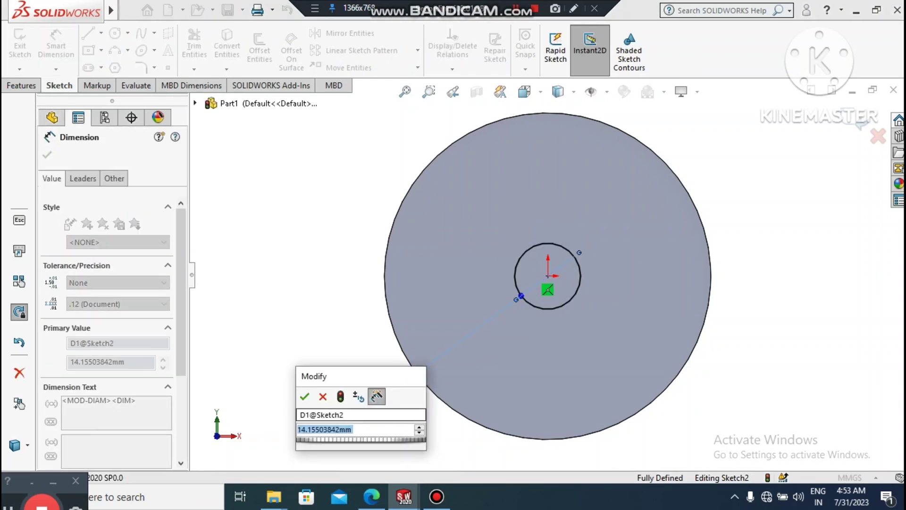
type("8")
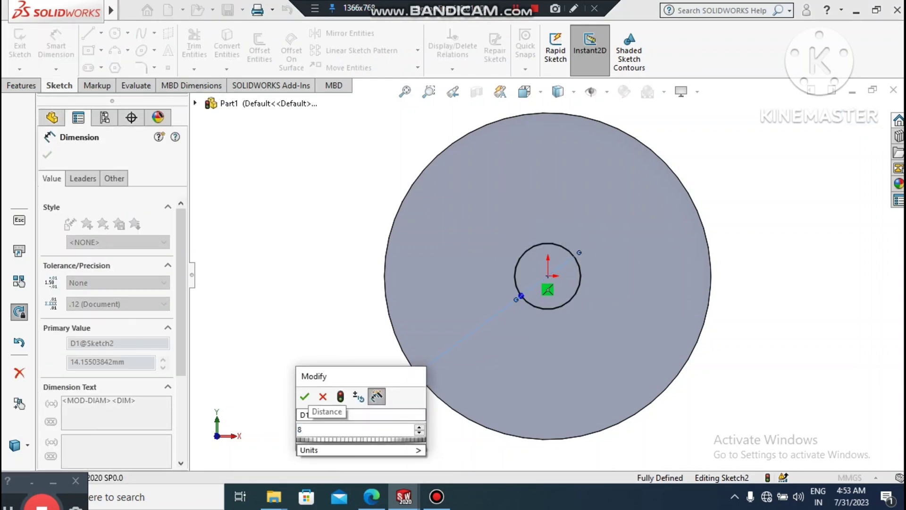
type(".5")
key("Return")
left_click(324, 275)
Cut the 8.5 mm centre circle through the disc using the Through All - Both end condition.
scroll(309, 299, "up", 1)
middle_click_drag(309, 298, 283, 330)
key("Escape")
key("d")
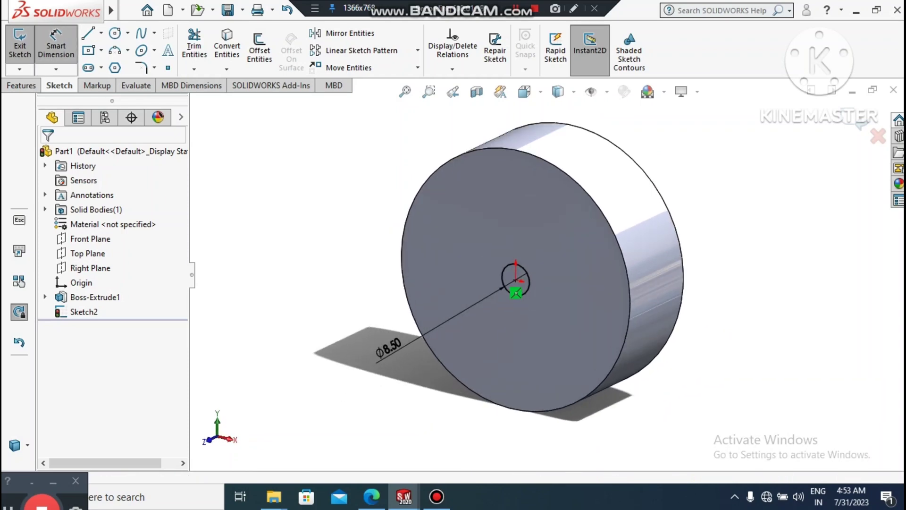
left_click(18, 85)
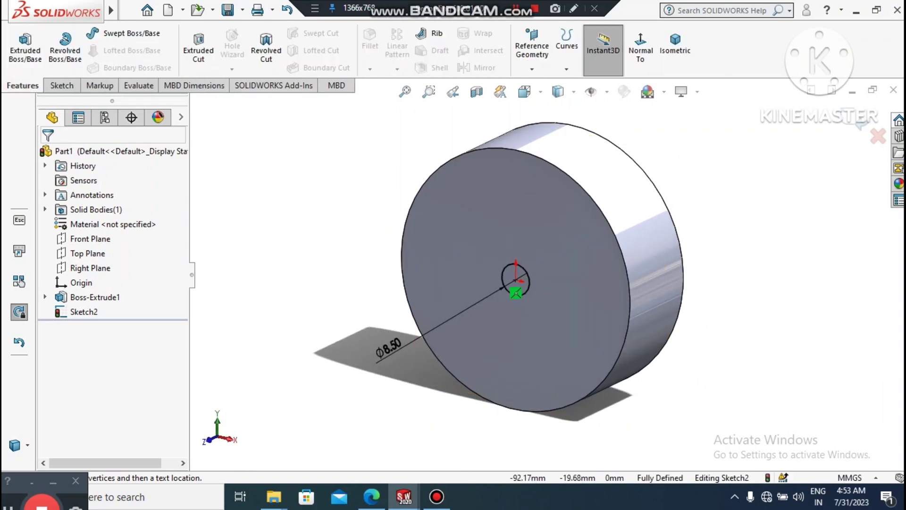
left_click(199, 50)
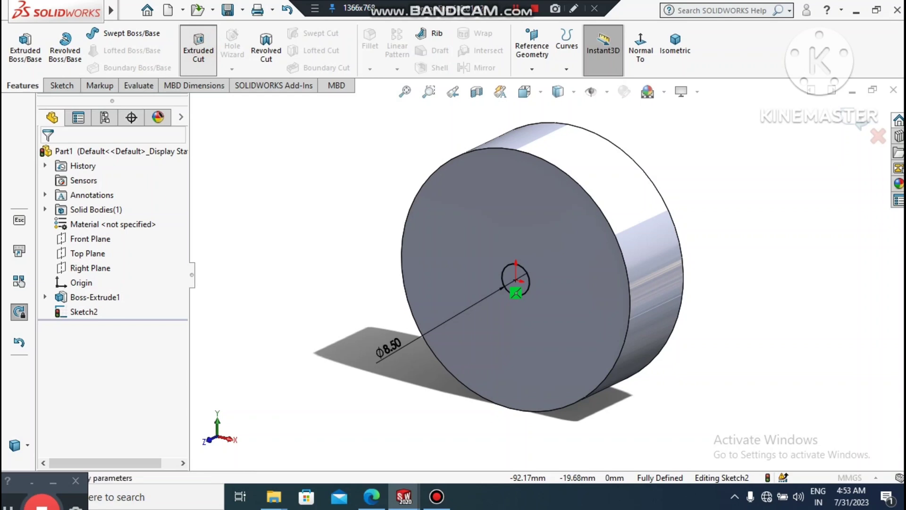
left_click(84, 234)
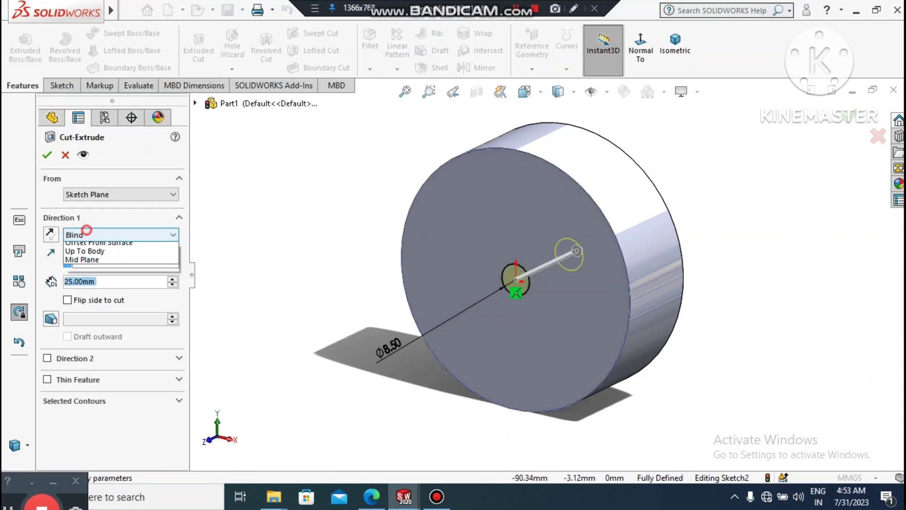
left_click(94, 260)
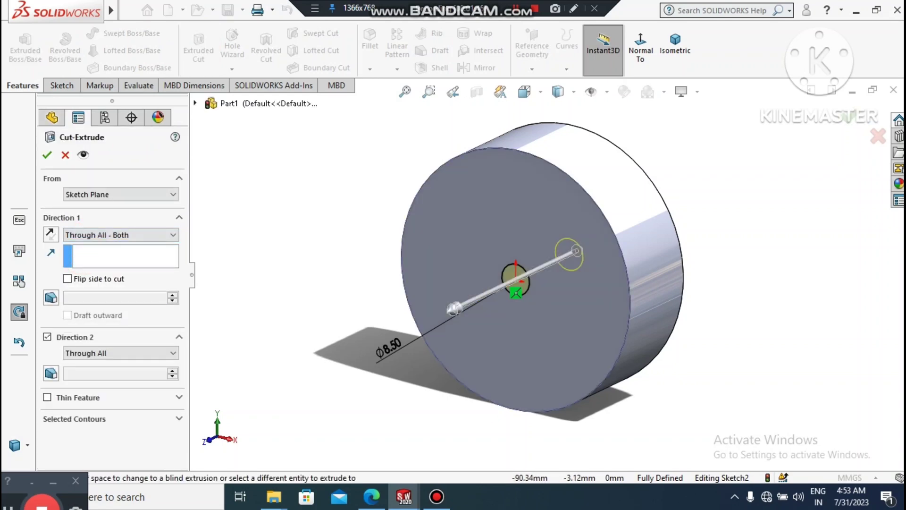
left_click(47, 153)
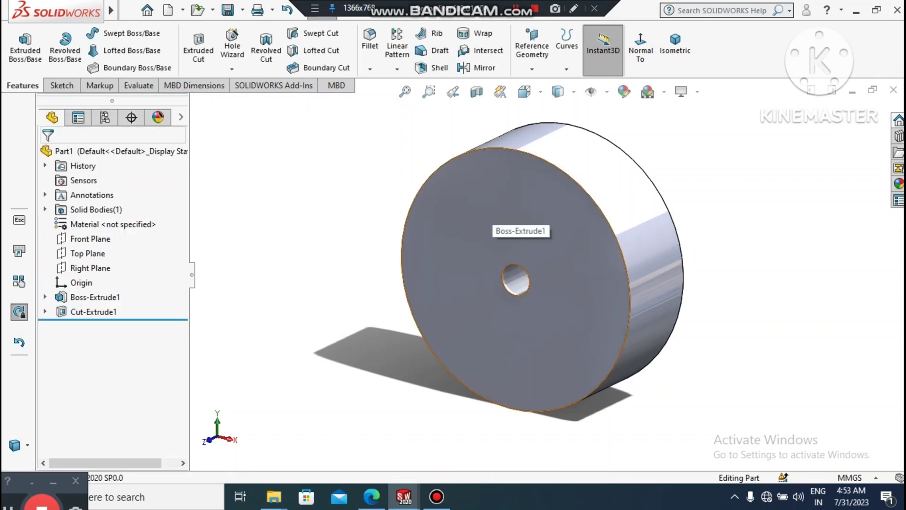
Start a new sketch on the disc's flat front face around the bore and orient the view normal to it.
right_click(492, 204)
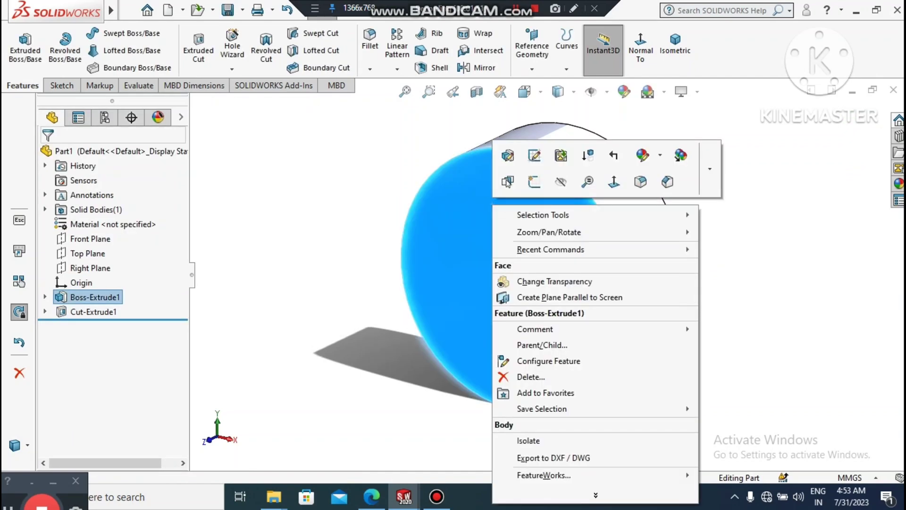
left_click(531, 183)
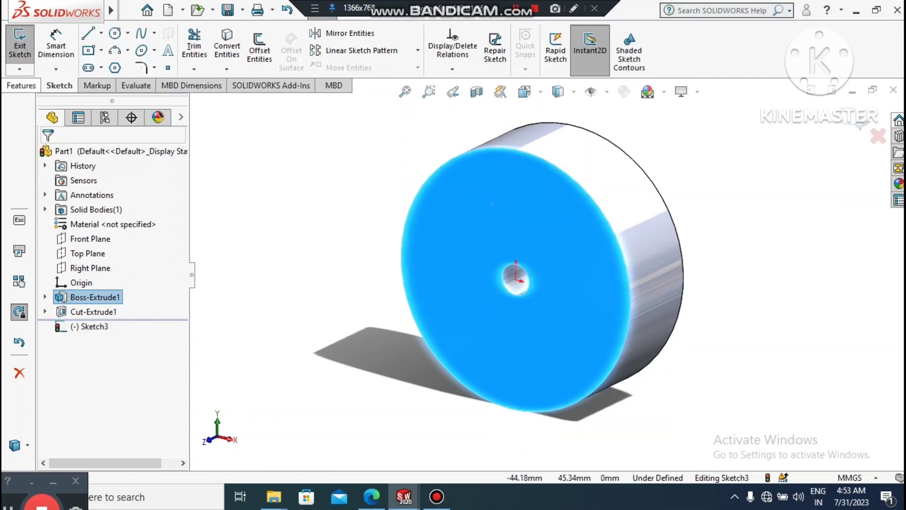
left_click(21, 86)
left_click(640, 48)
left_click(800, 254)
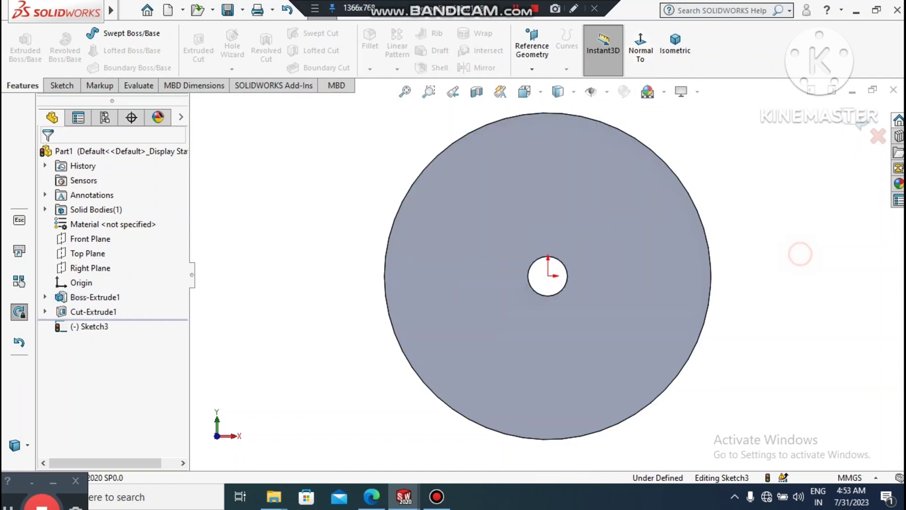
Sketch two concentric circles about 59.5 mm and 28.9 mm in diameter, centred on the origin.
left_click(61, 85)
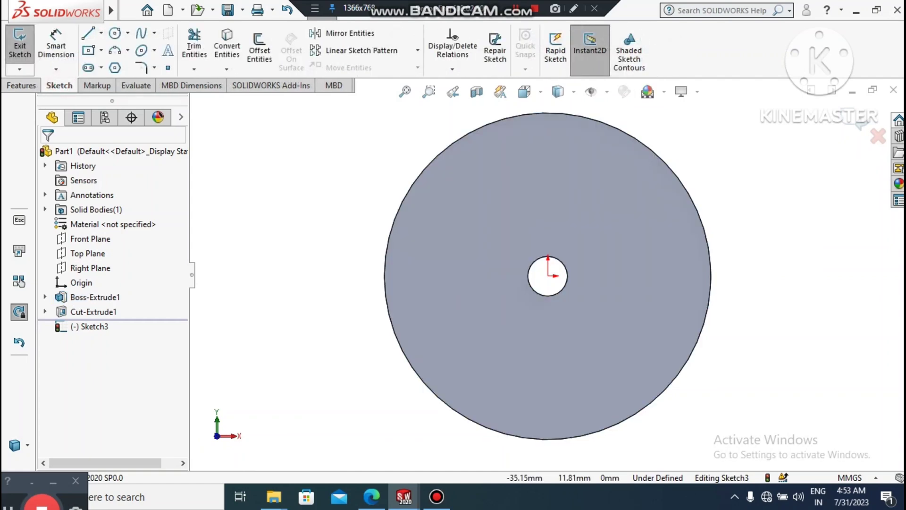
left_click(128, 33)
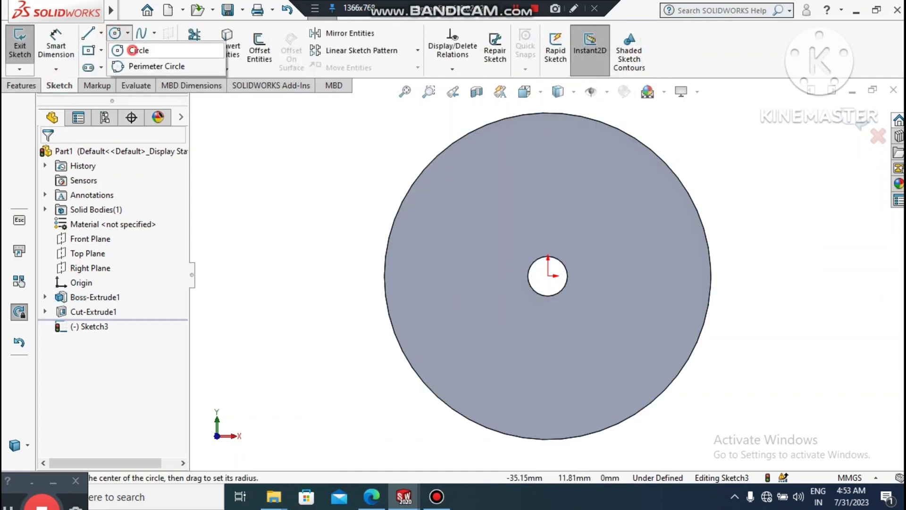
left_click(132, 50)
left_click(547, 276)
left_click(474, 392)
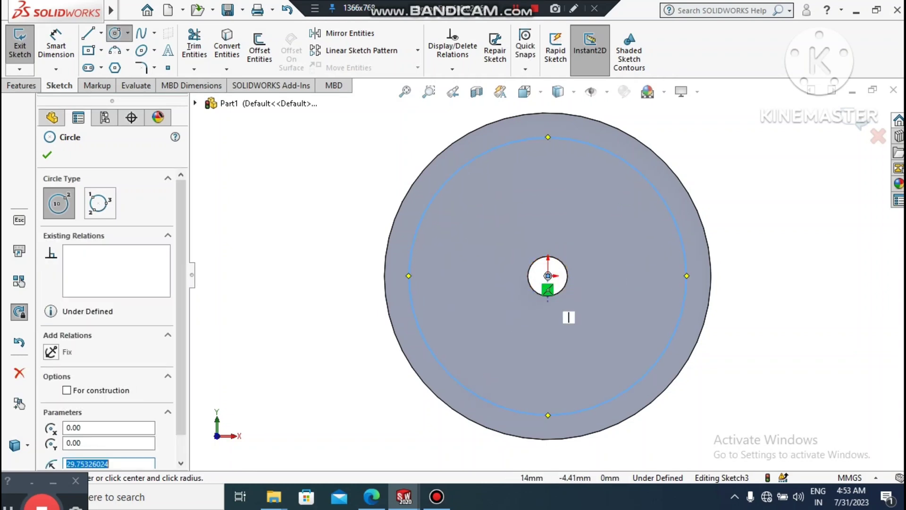
left_click(547, 276)
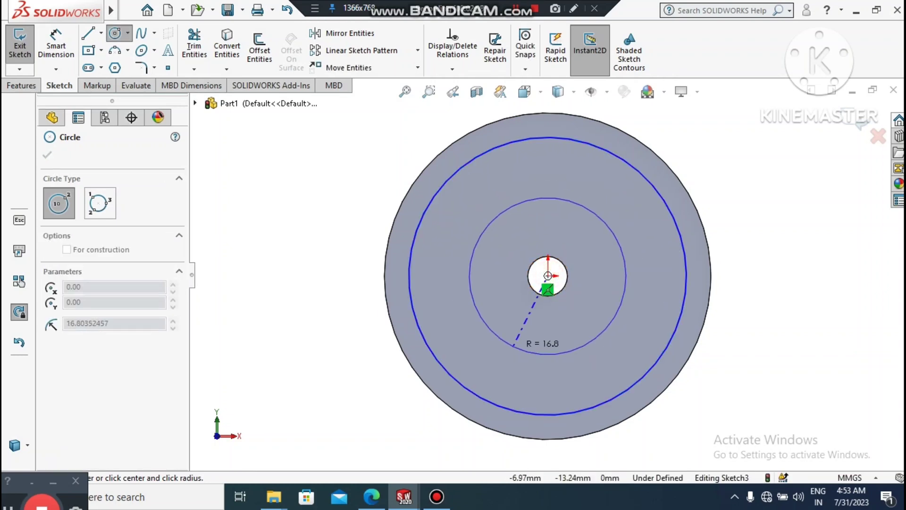
left_click(516, 335)
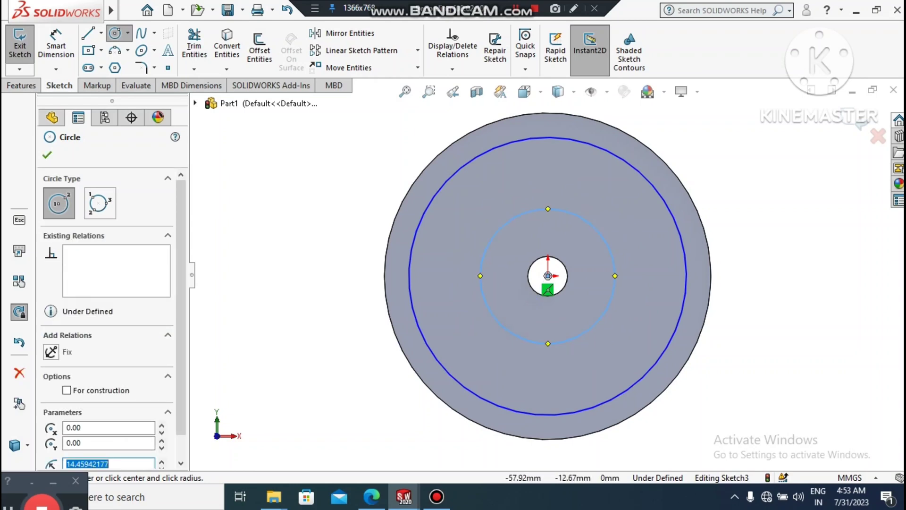
key("Escape")
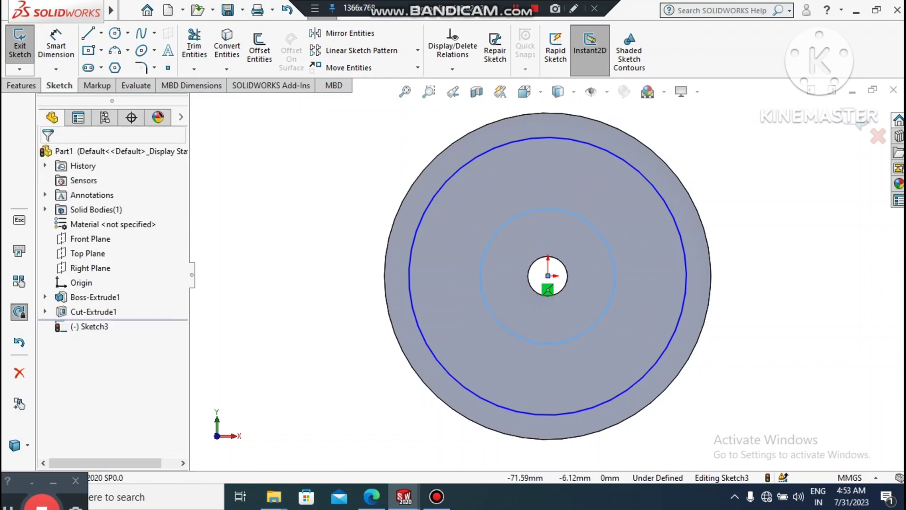
Dimension the larger sketch circle's diameter as 65 mm.
left_click(56, 44)
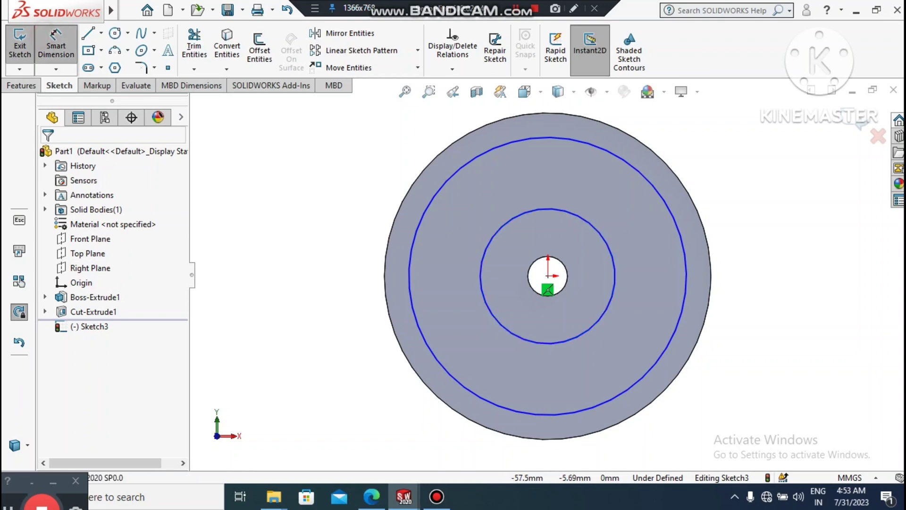
left_click(425, 332)
left_click(318, 416)
type("65")
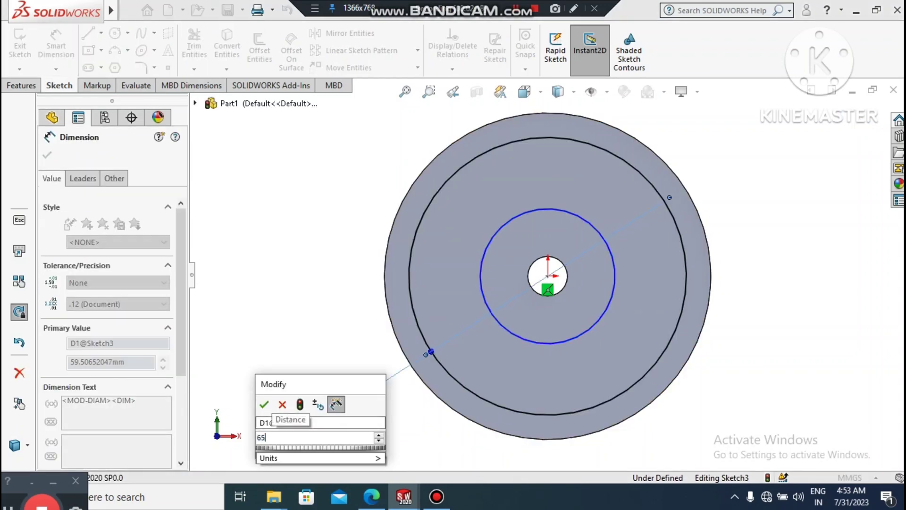
key("Return")
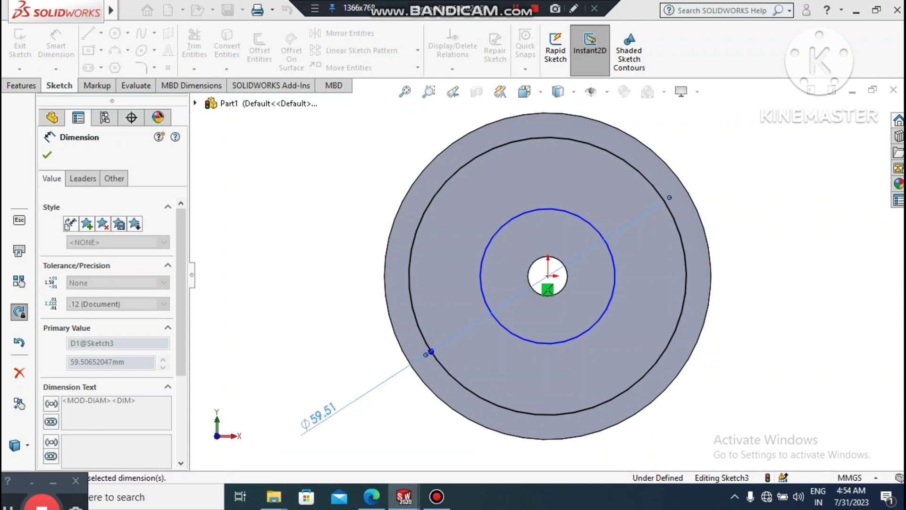
left_click(253, 339)
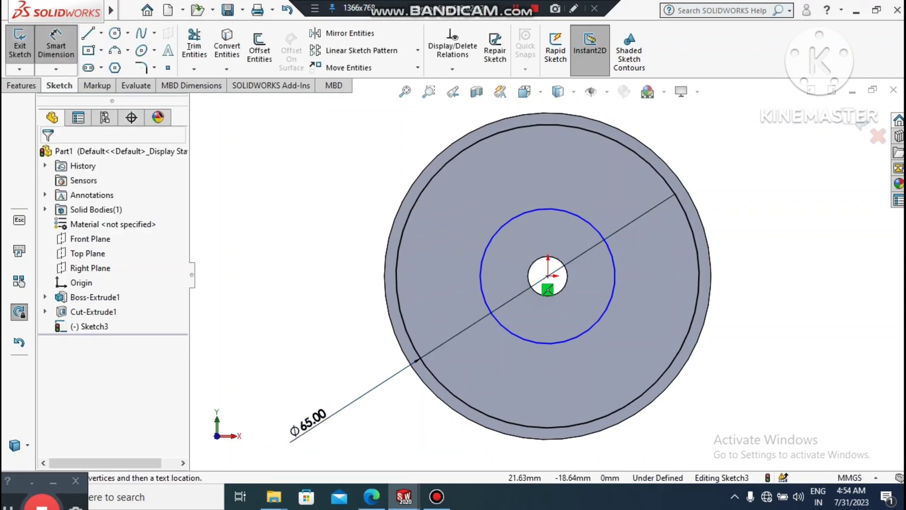
Dimension the smaller sketch circle's diameter as 25 mm.
left_click(609, 307)
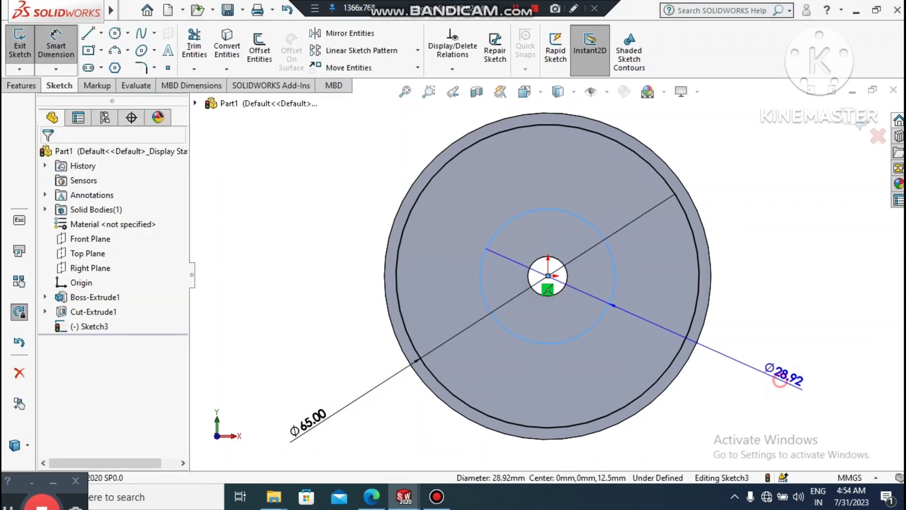
left_click(784, 375)
type("25")
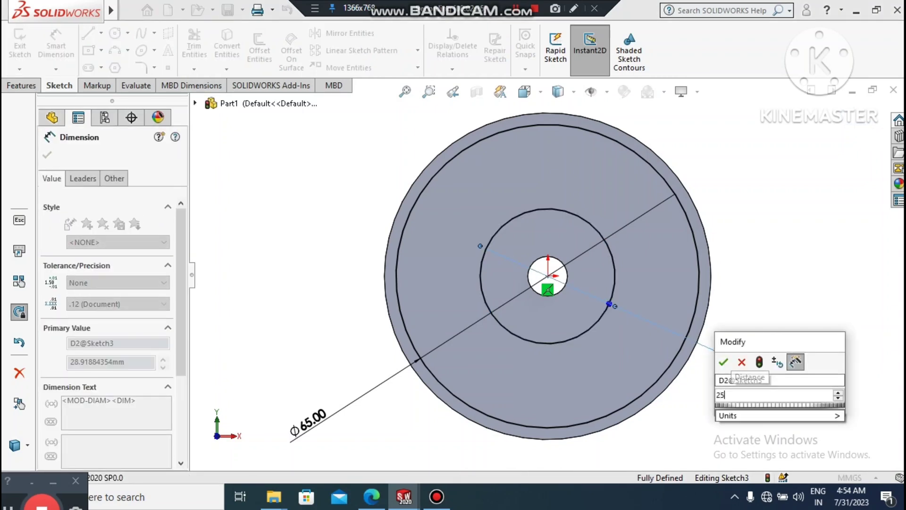
key("Return")
left_click(781, 259)
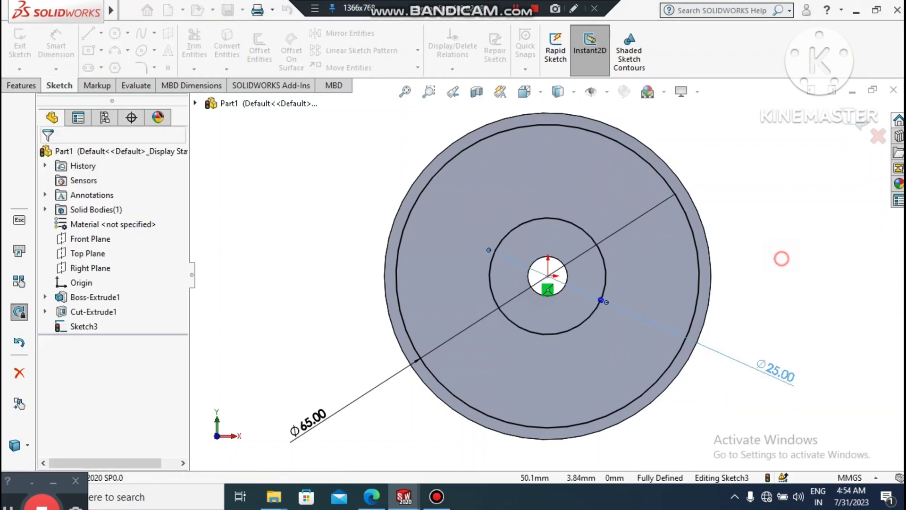
Cut the ring between the 65 mm and 25 mm circles to a Blind depth of 5 mm, leaving the rim and hub.
mouse_move(758, 271)
middle_mouse_down()
mouse_move(755, 283)
mouse_move(771, 298)
middle_mouse_up()
scroll(765, 277, "up", 2)
scroll(569, 246, "down", 2)
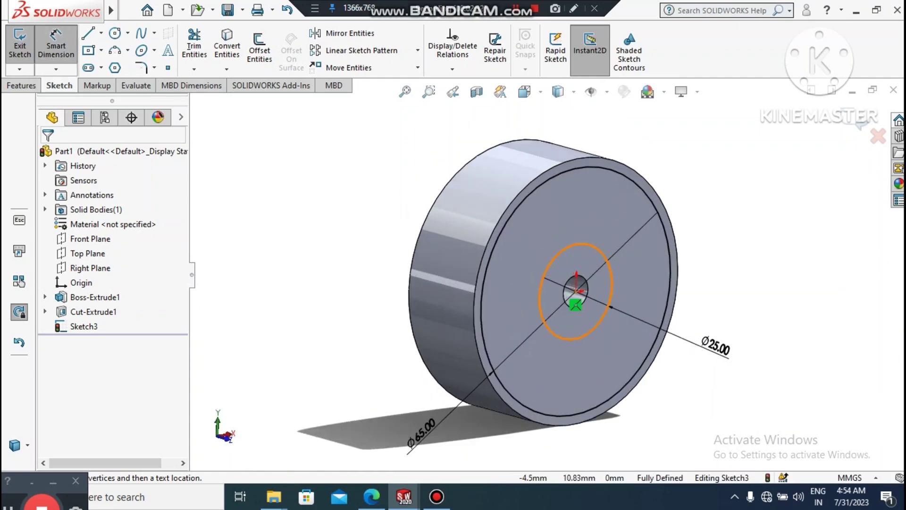
left_click(7, 85)
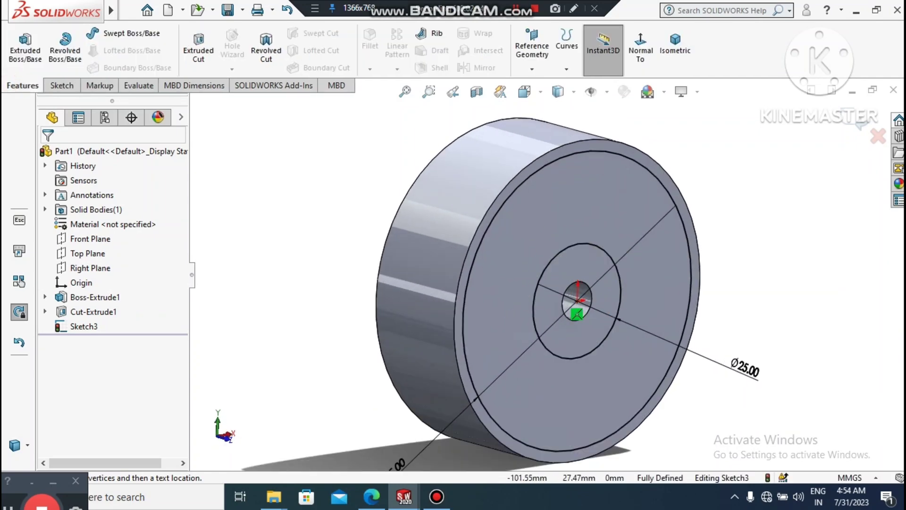
left_click(201, 50)
left_click(198, 49)
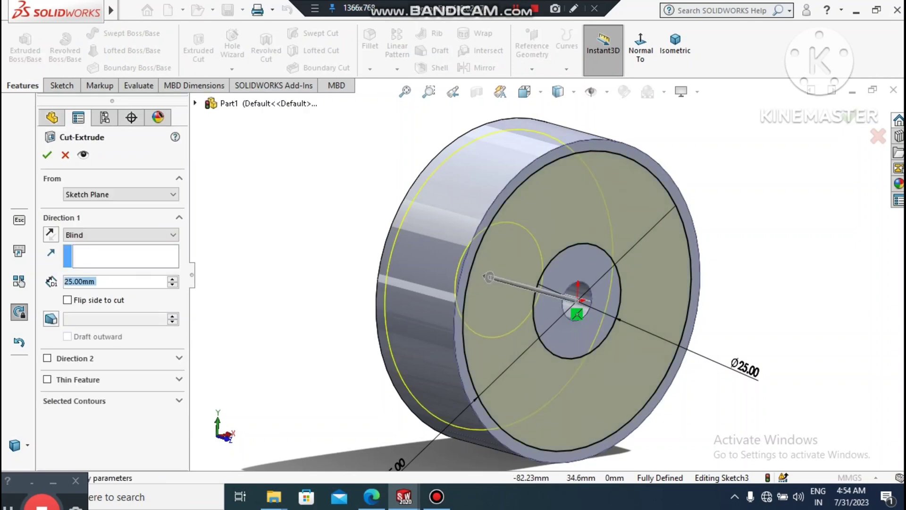
type("5")
key("Return")
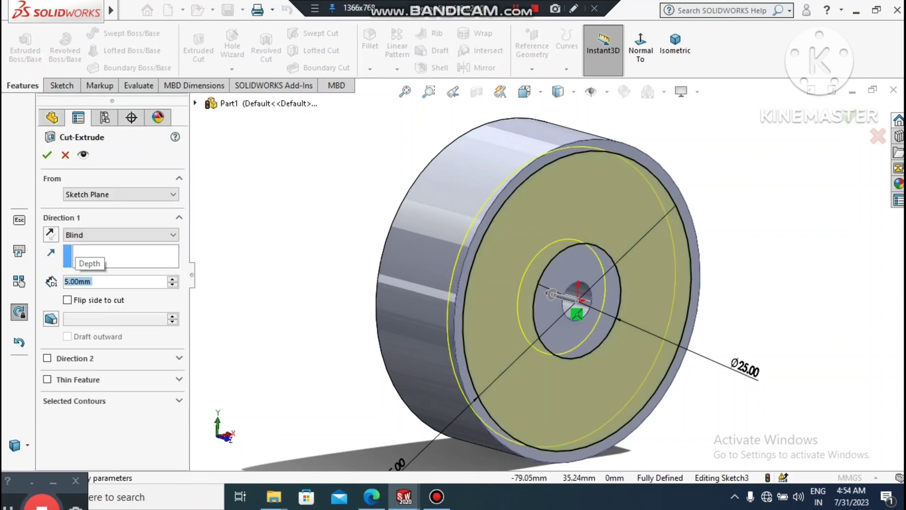
key("Return")
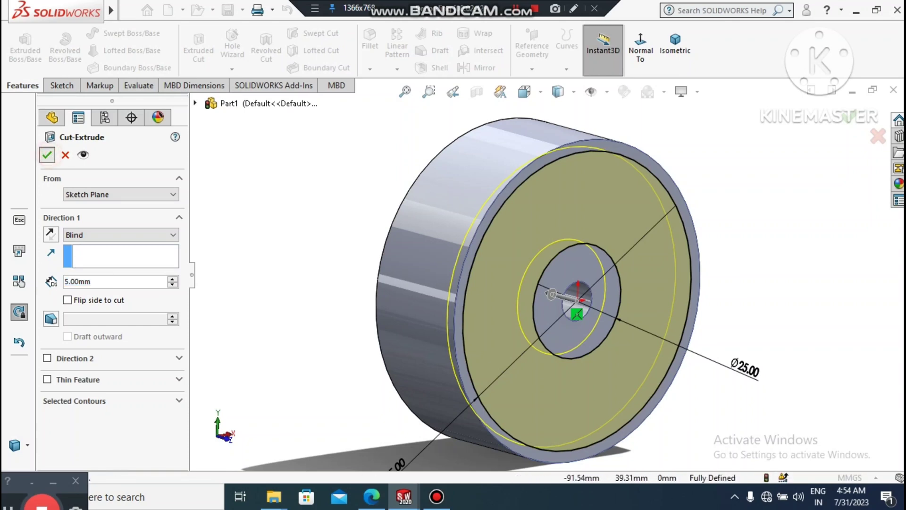
left_click(344, 198)
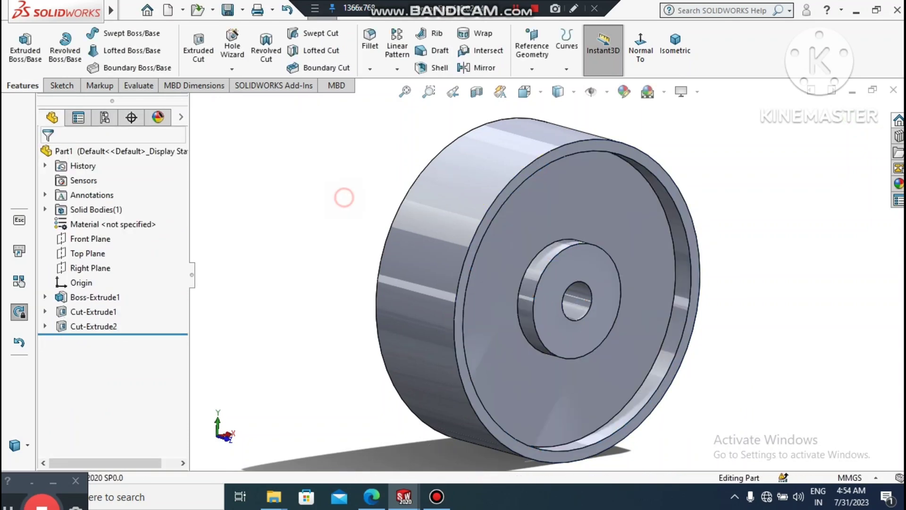
Mirror the ring-shaped recess cut about the Front Plane onto the wheel's opposite face.
key("z")
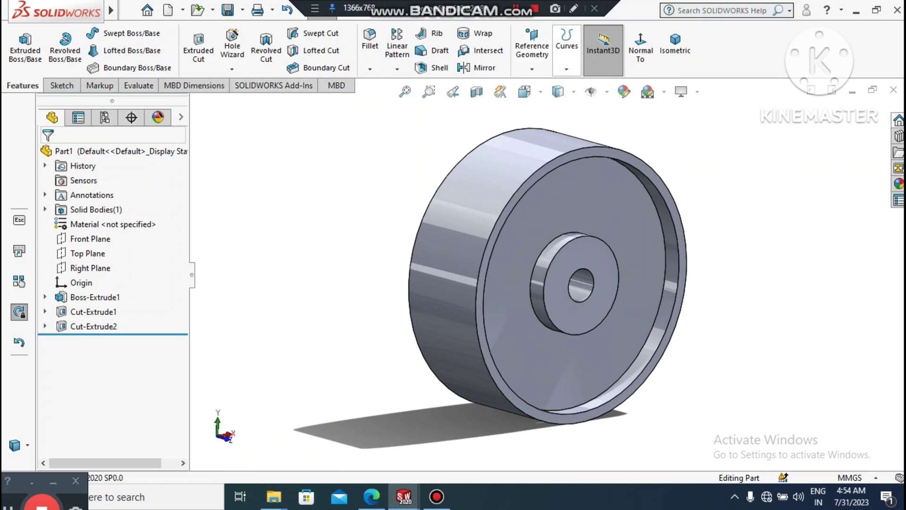
left_click(484, 68)
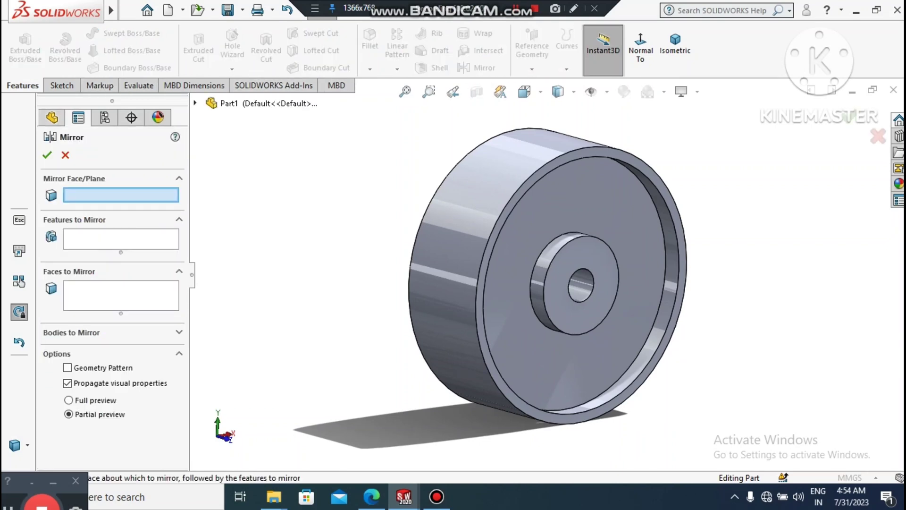
left_click(195, 103)
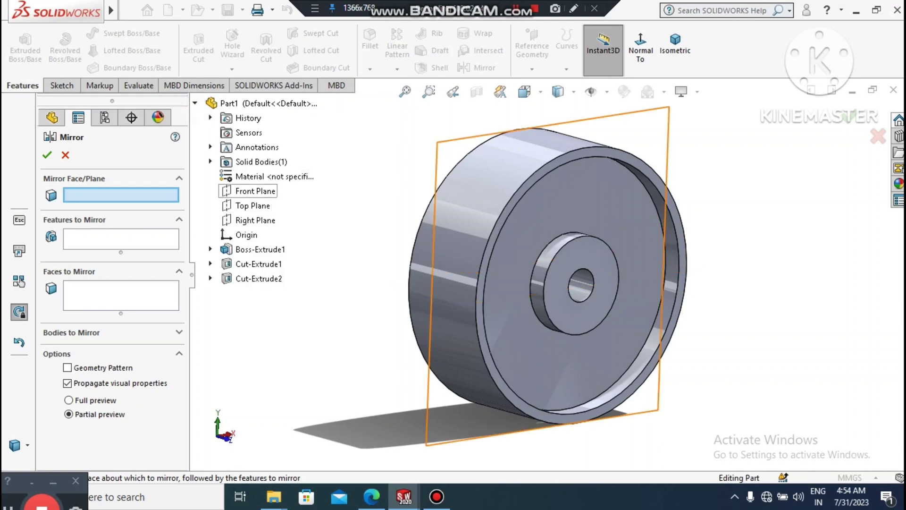
left_click(255, 190)
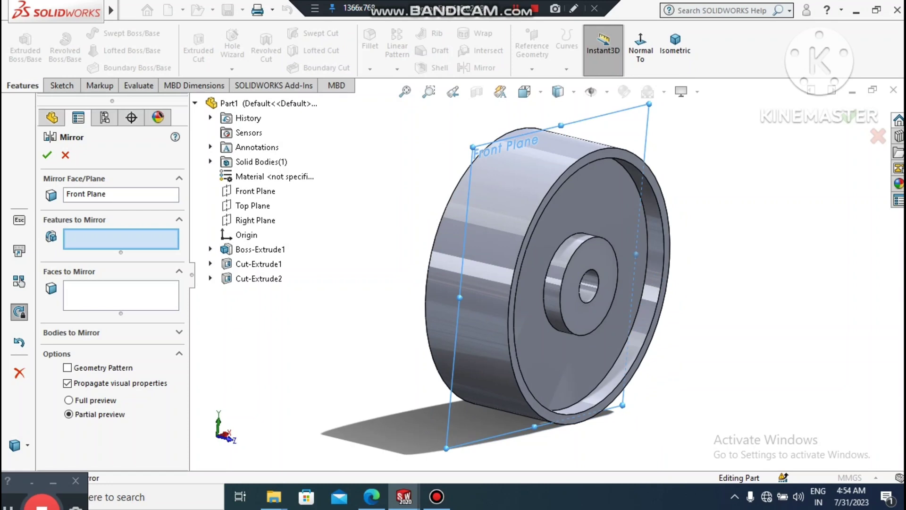
scroll(547, 279, "up", 1)
scroll(545, 279, "up", 1)
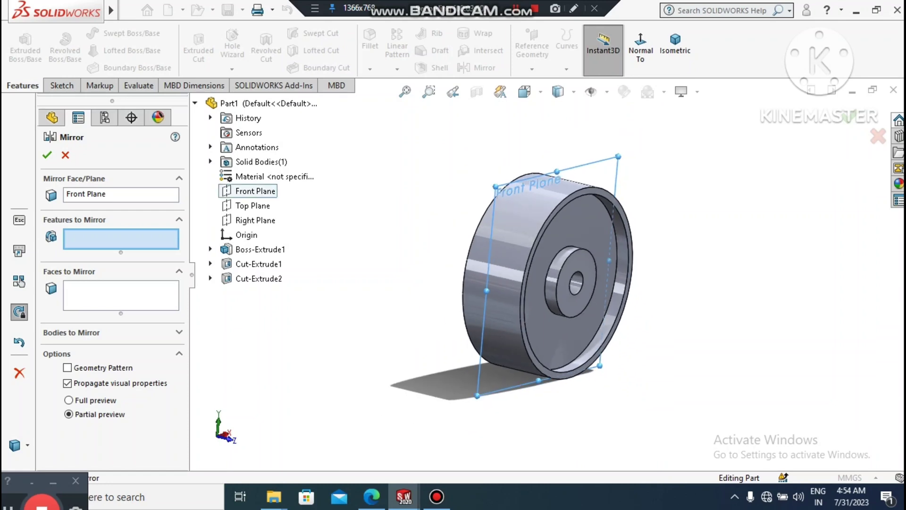
scroll(596, 114, "down", 2)
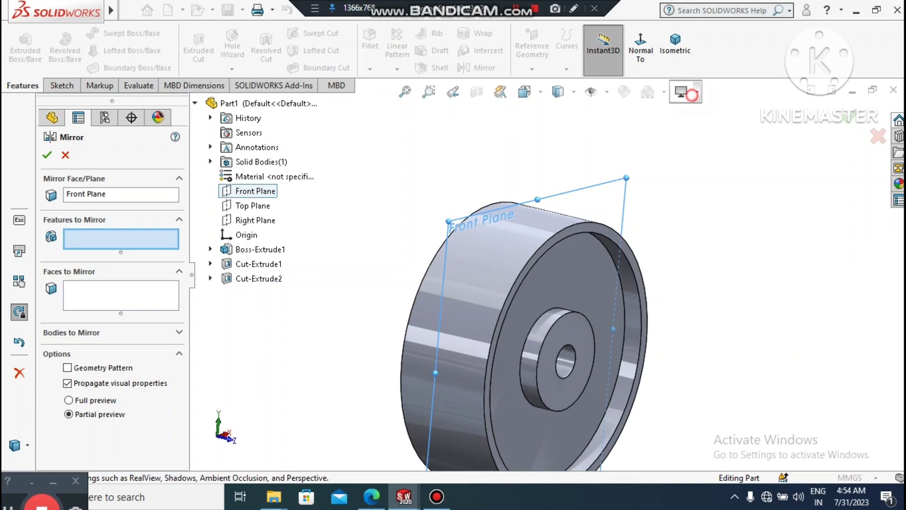
left_click(685, 92)
left_click(706, 111)
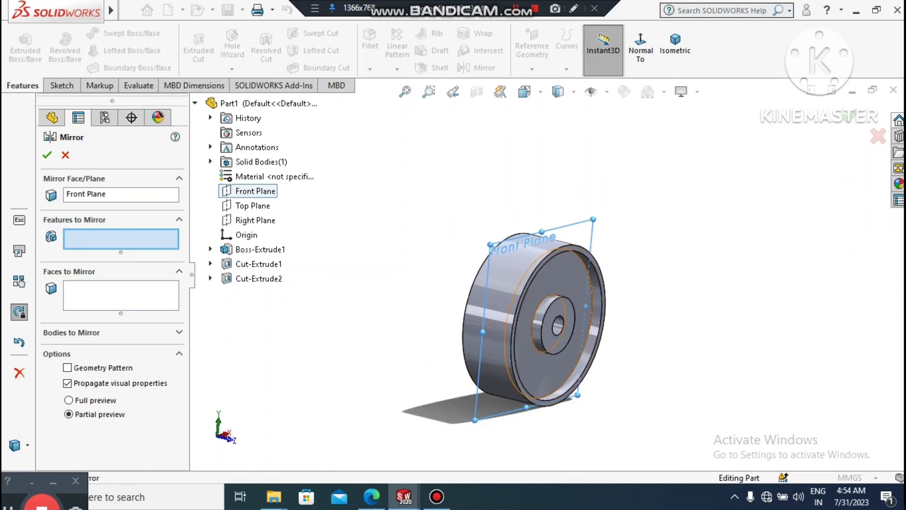
scroll(517, 401, "down", 2)
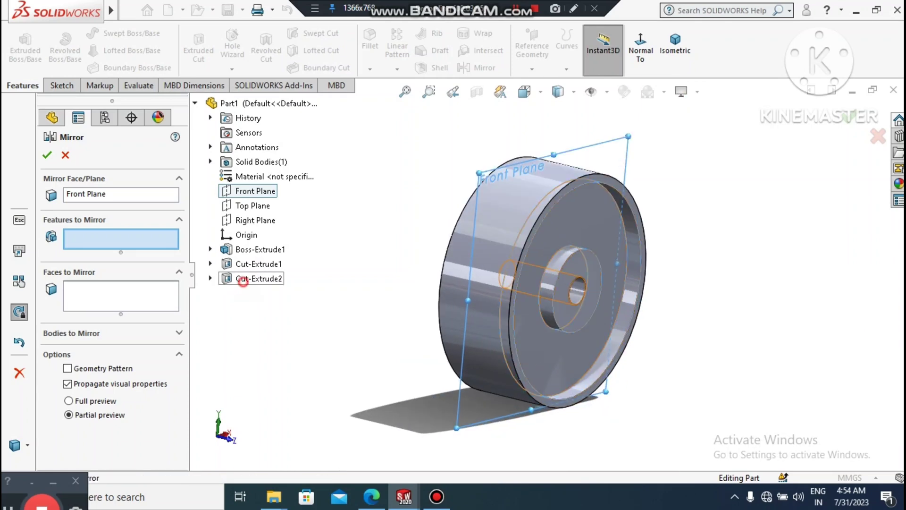
left_click(243, 280)
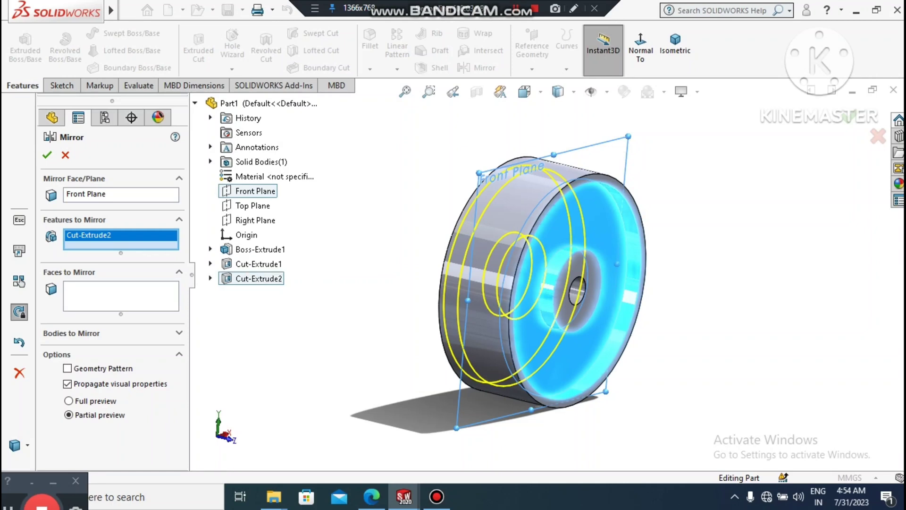
key("Return")
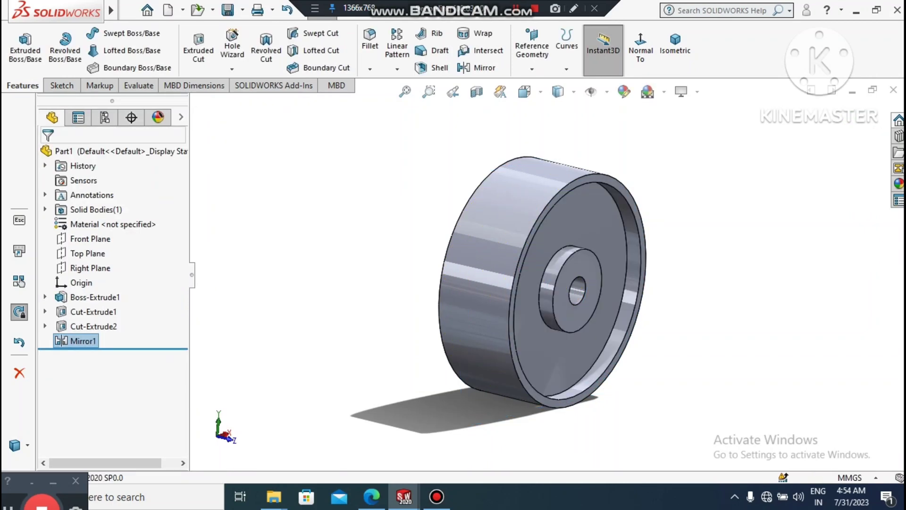
Turn off the shadow display in the graphics area.
scroll(541, 284, "up", 2)
middle_click_drag(542, 284, 520, 290)
middle_click_drag(628, 279, 565, 257)
scroll(565, 257, "down", 2)
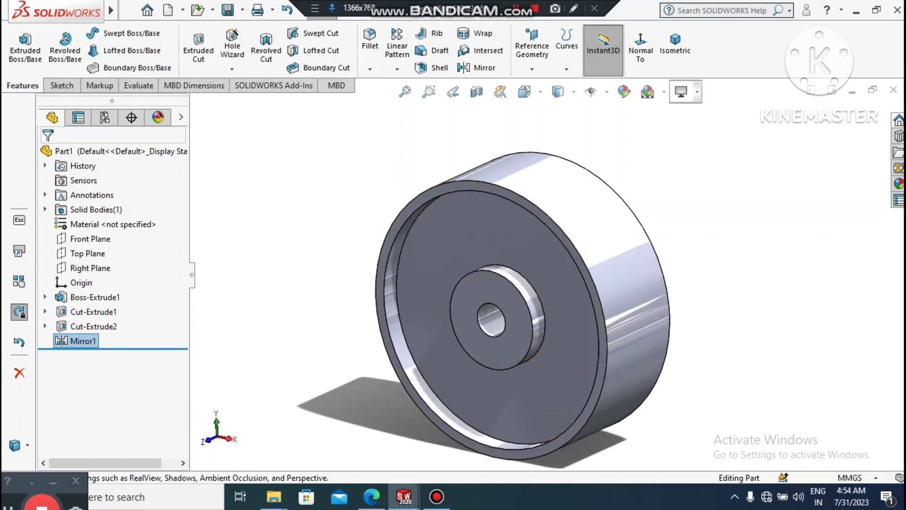
left_click(681, 91)
left_click(688, 130)
scroll(542, 408, "up", 1)
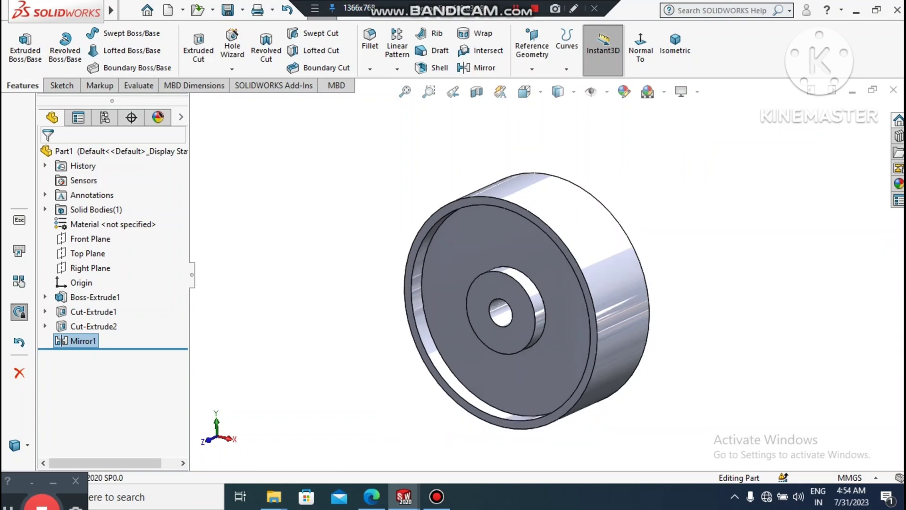
scroll(542, 409, "down", 1)
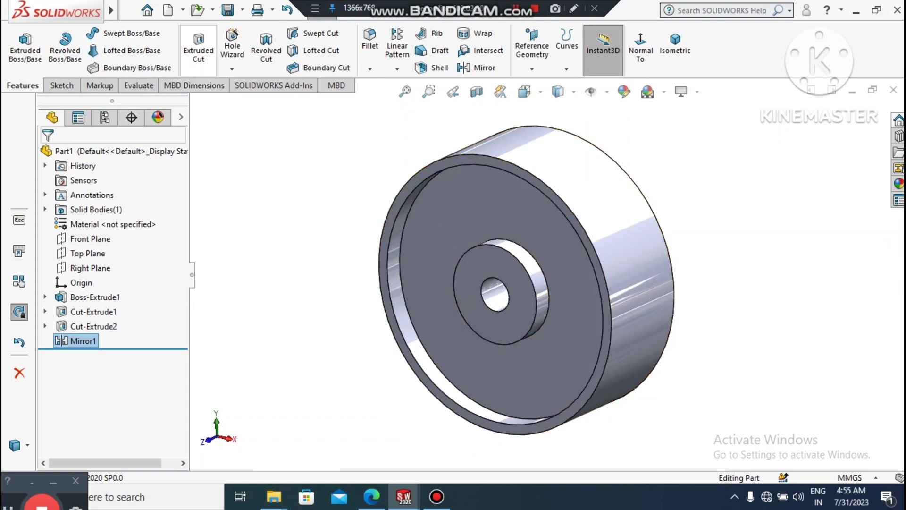
Fillet the edges of the recess floor faces on both sides of the wheel with a 5 mm radius.
left_click(370, 41)
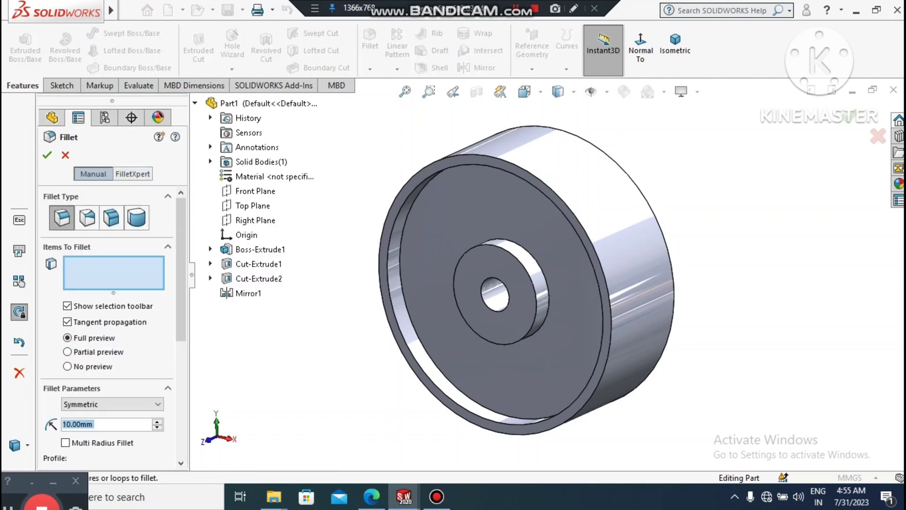
type("5")
key("Return")
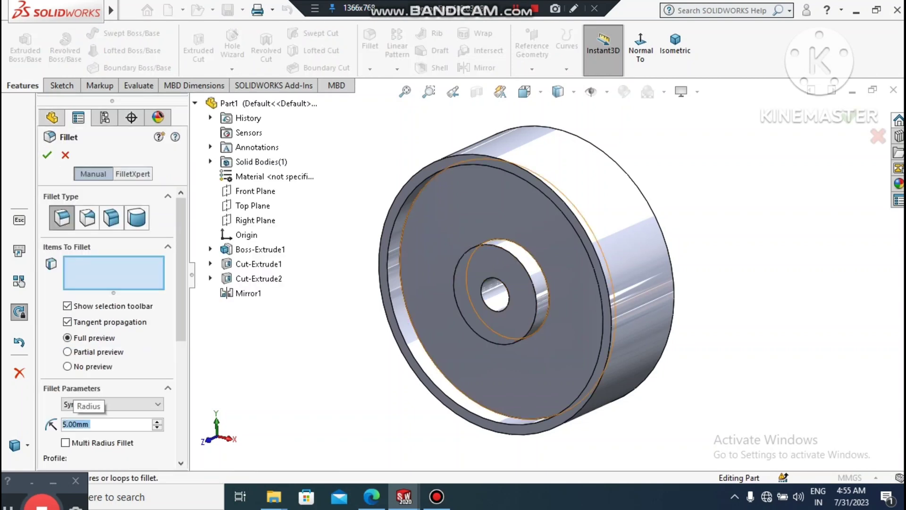
left_click(520, 213)
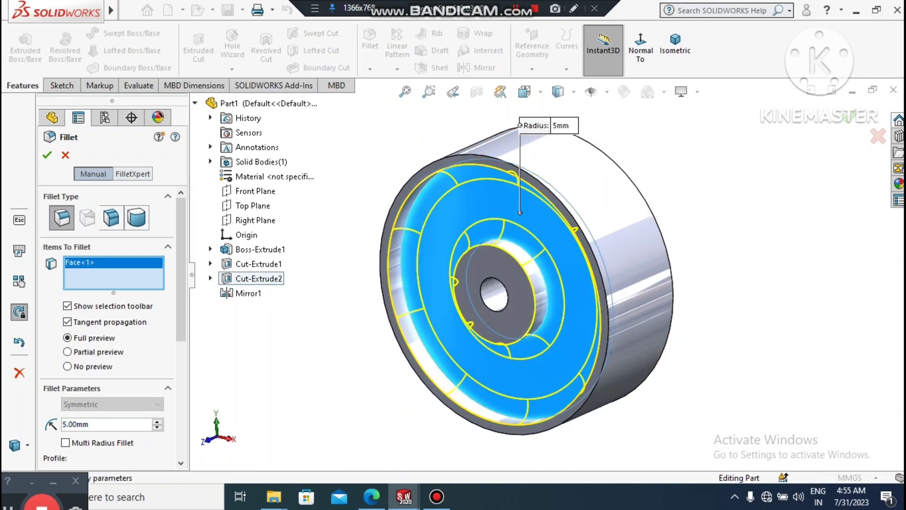
scroll(544, 278, "up", 1)
middle_click_drag(590, 279, 435, 276)
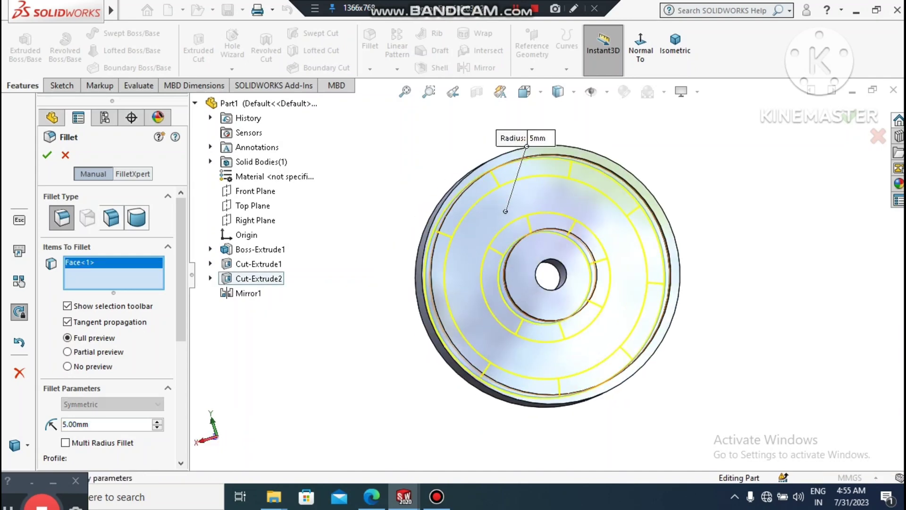
left_click(592, 215)
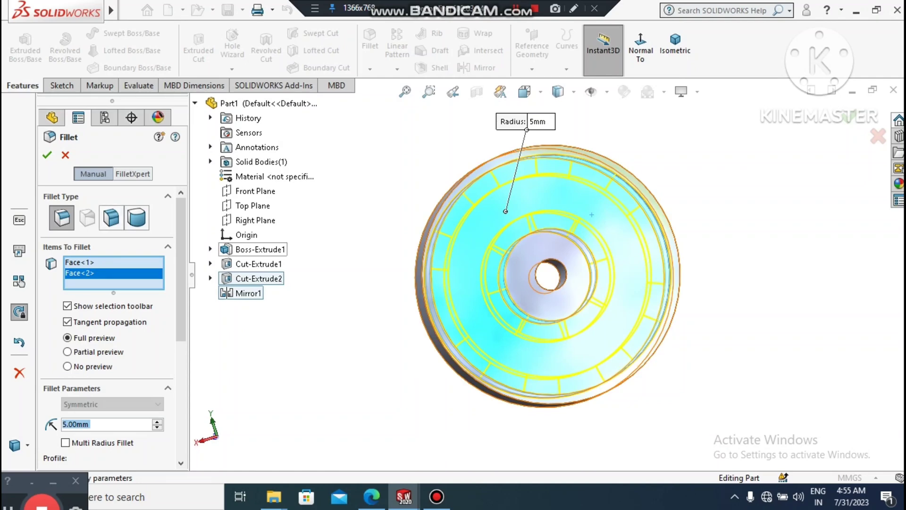
left_click(47, 155)
middle_click_drag(548, 276, 593, 292)
scroll(548, 273, "down", 1)
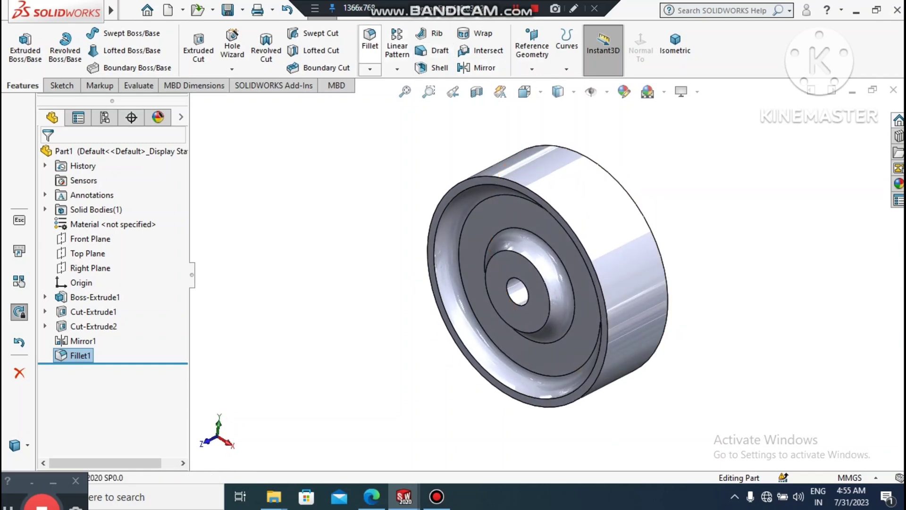
Fillet the edges of the wheel's outer cylindrical face with a 2 mm radius.
left_click(370, 42)
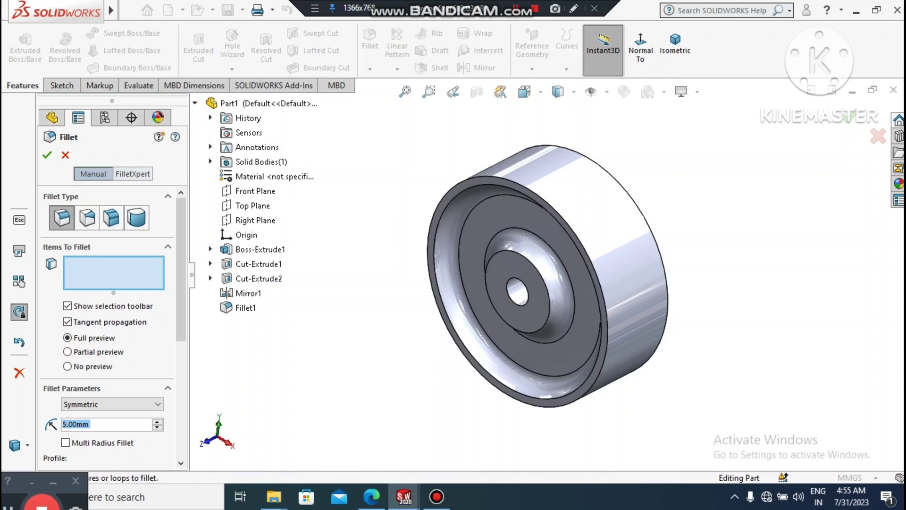
type("2")
key("Return")
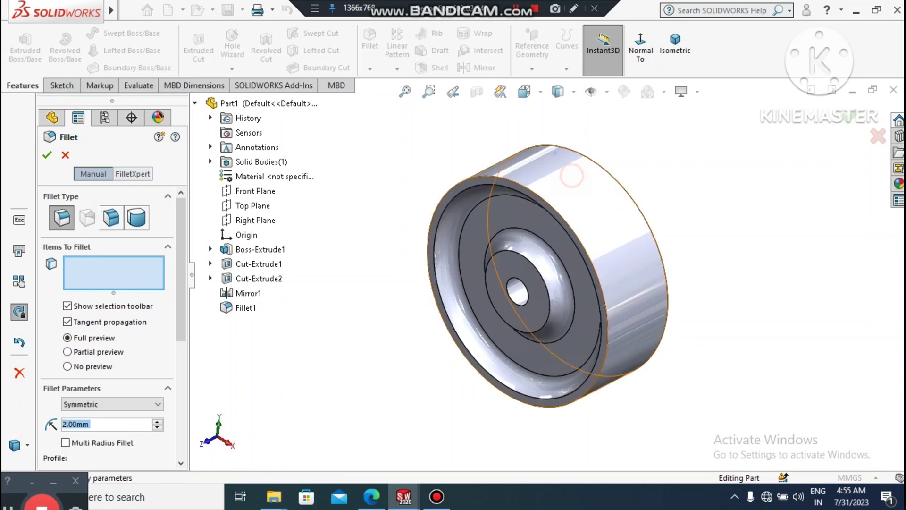
left_click(572, 175)
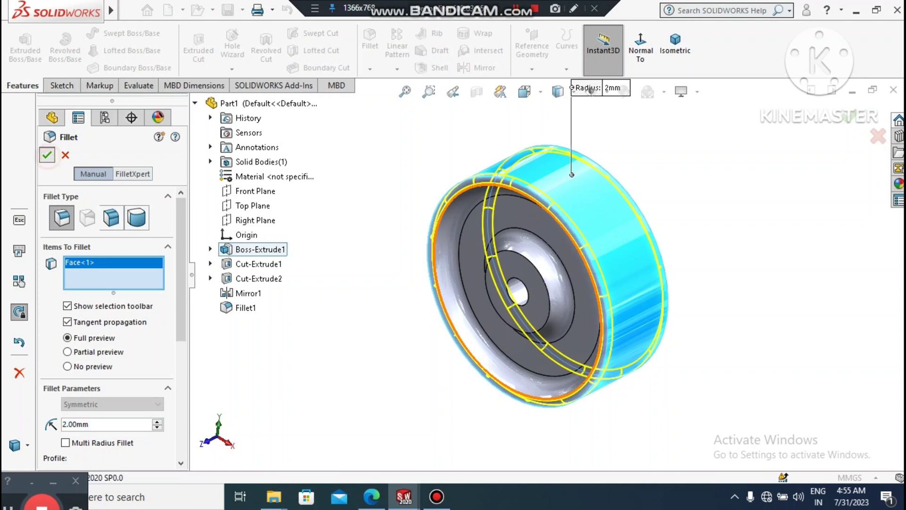
left_click(47, 155)
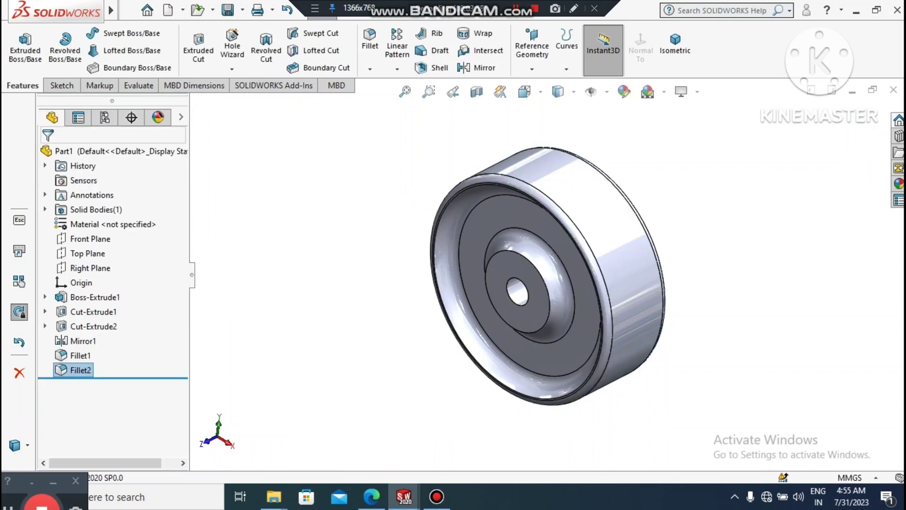
Chamfer both ends of the central bore by 1 mm at 45 degrees.
left_click(370, 69)
left_click(383, 101)
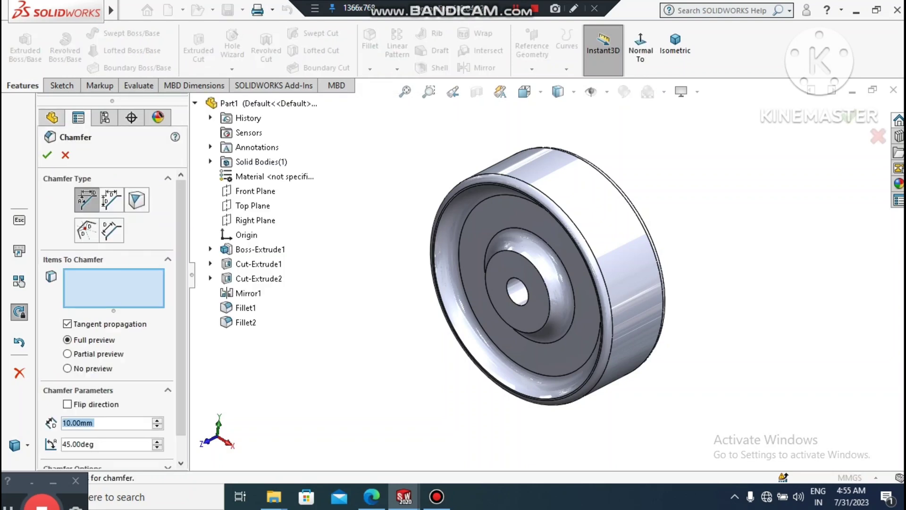
type("1")
key("Return")
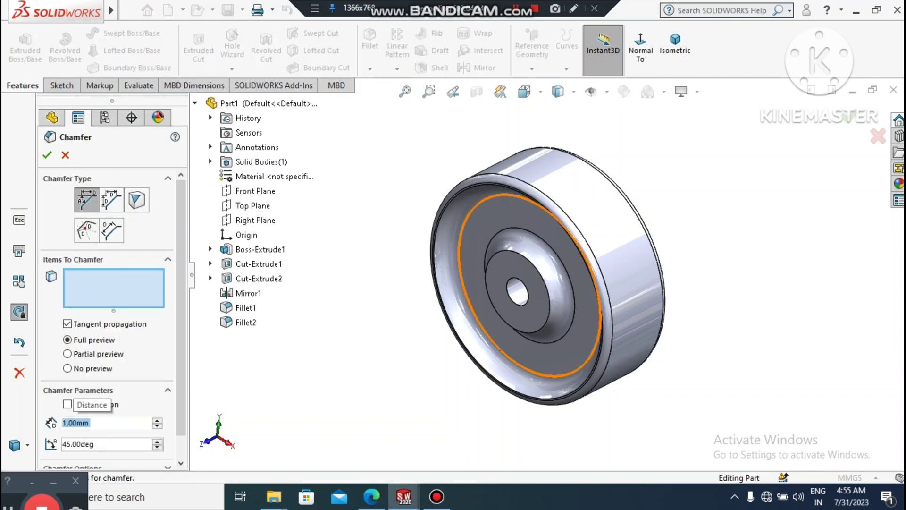
left_click(517, 289)
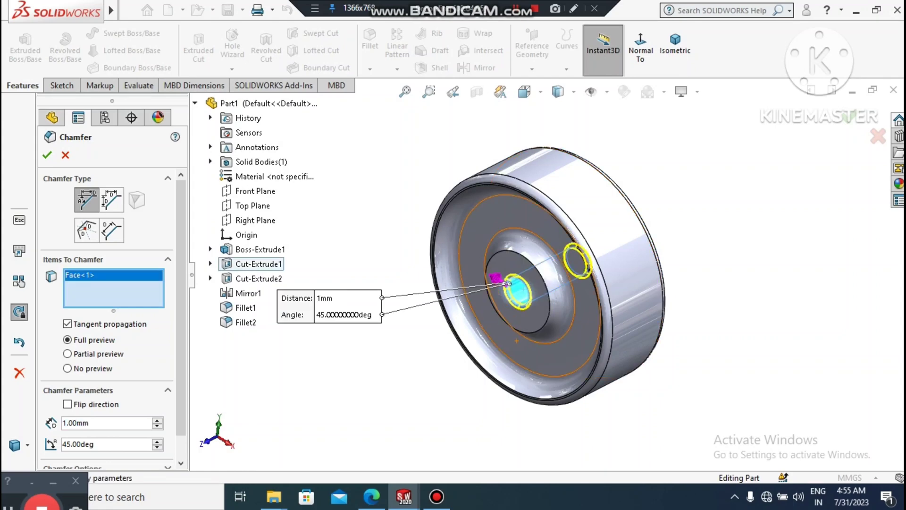
key("Return")
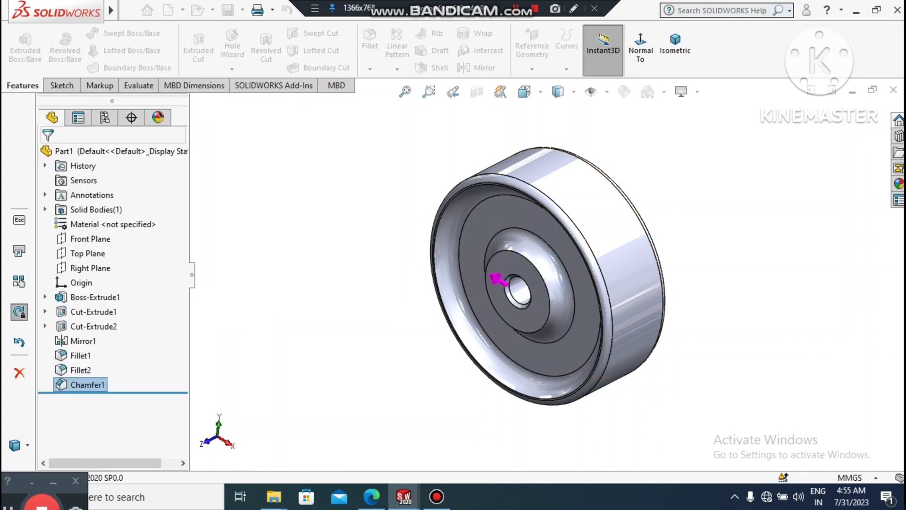
scroll(659, 309, "up", 1)
scroll(659, 310, "down", 2)
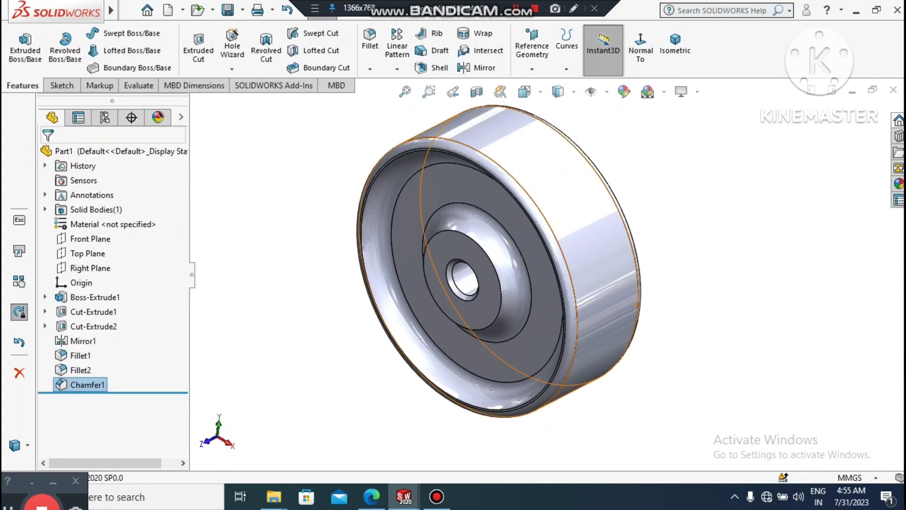
left_click(713, 234)
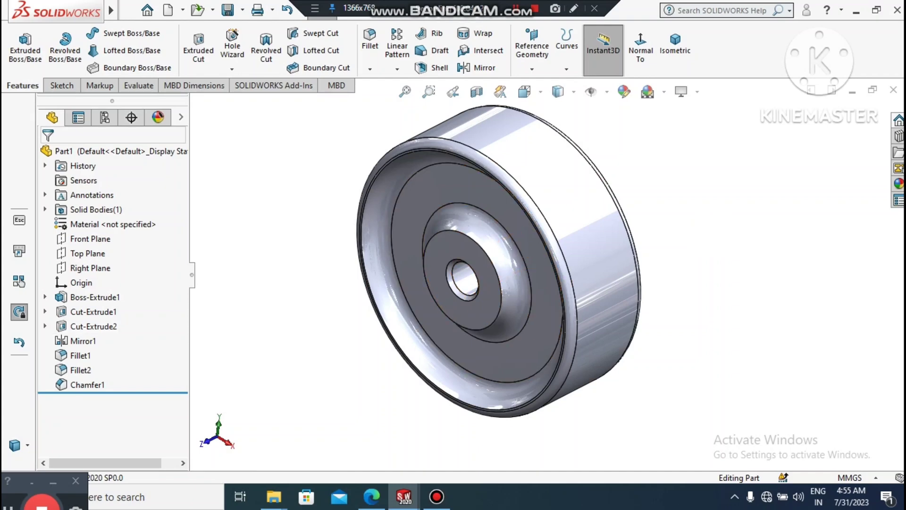
Apply the bright red colour from the standard swatches to the whole part as its appearance.
right_click(499, 196)
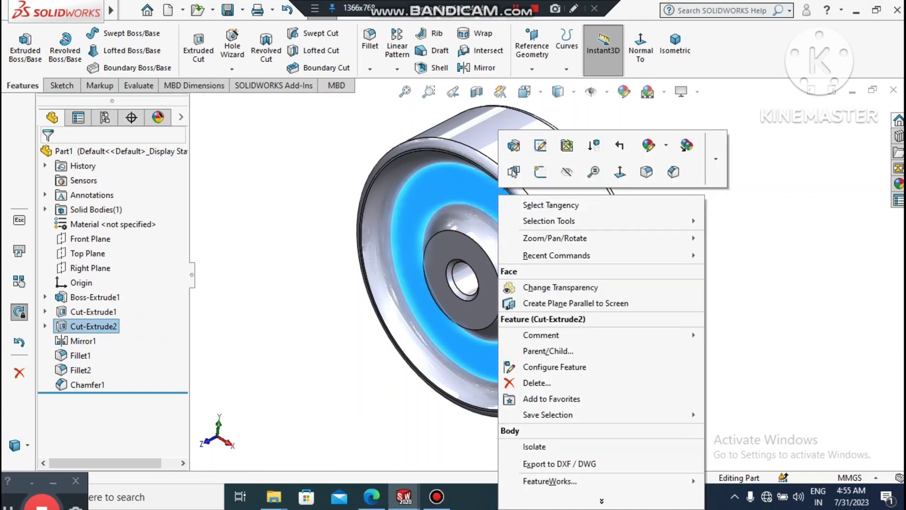
left_click(650, 146)
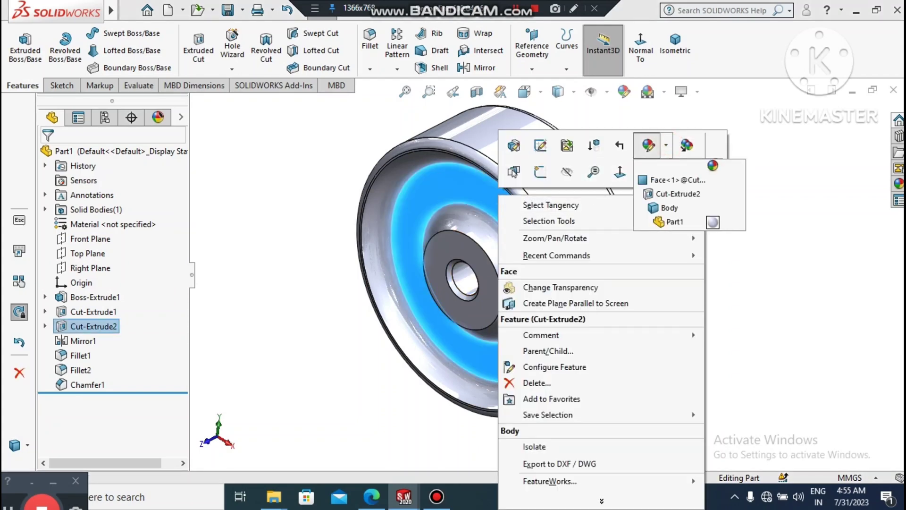
left_click(663, 145)
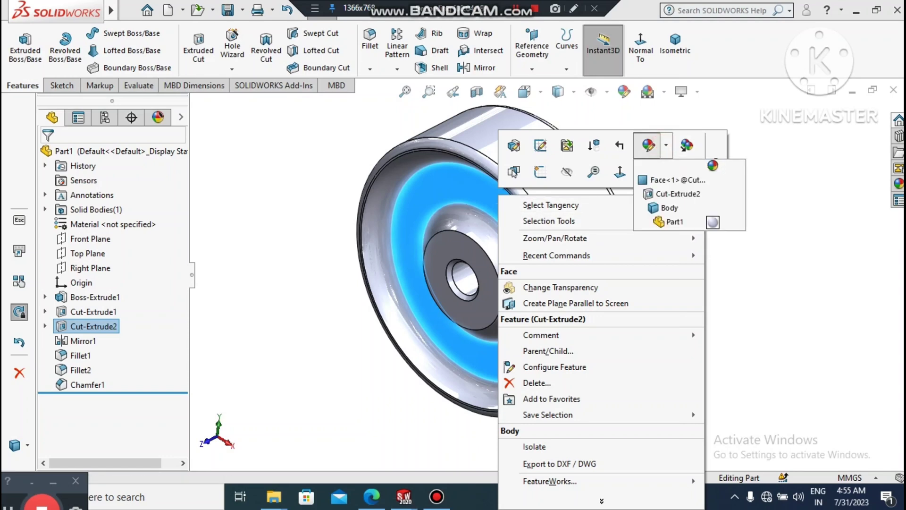
left_click(662, 222)
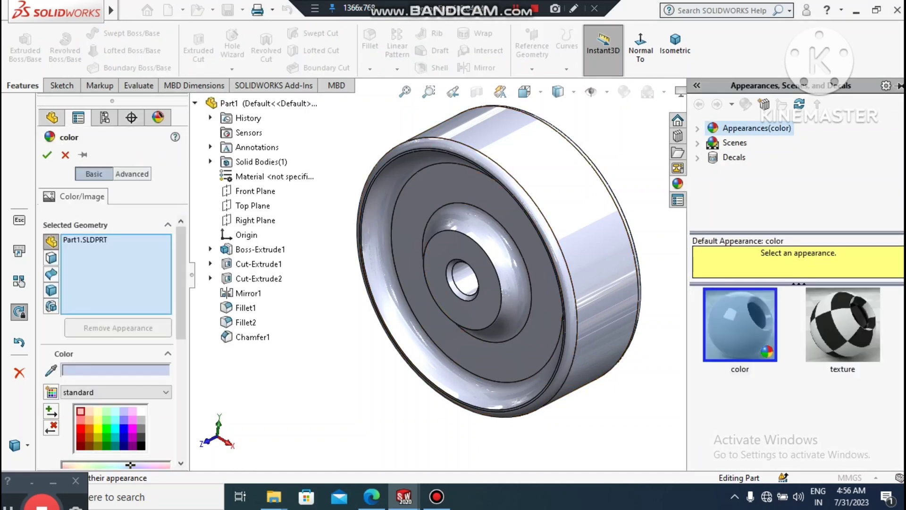
left_click(141, 445)
left_click(140, 437)
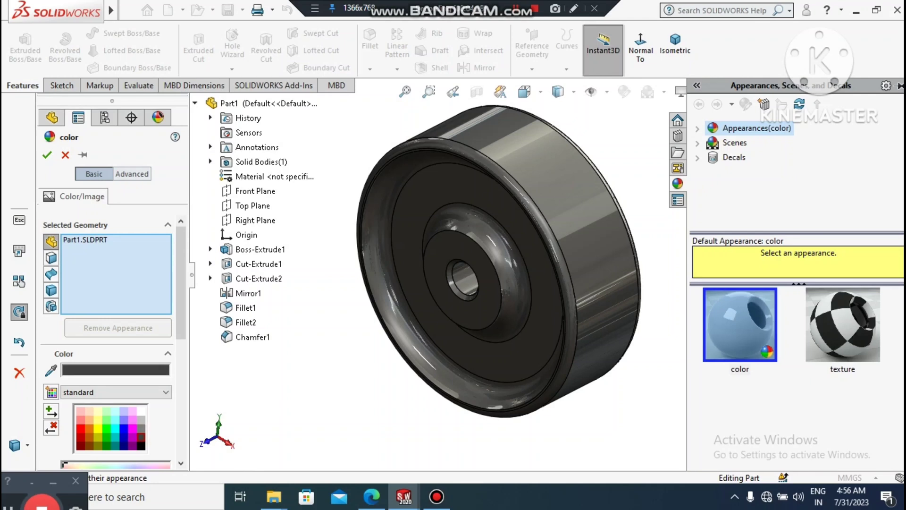
left_click(140, 429)
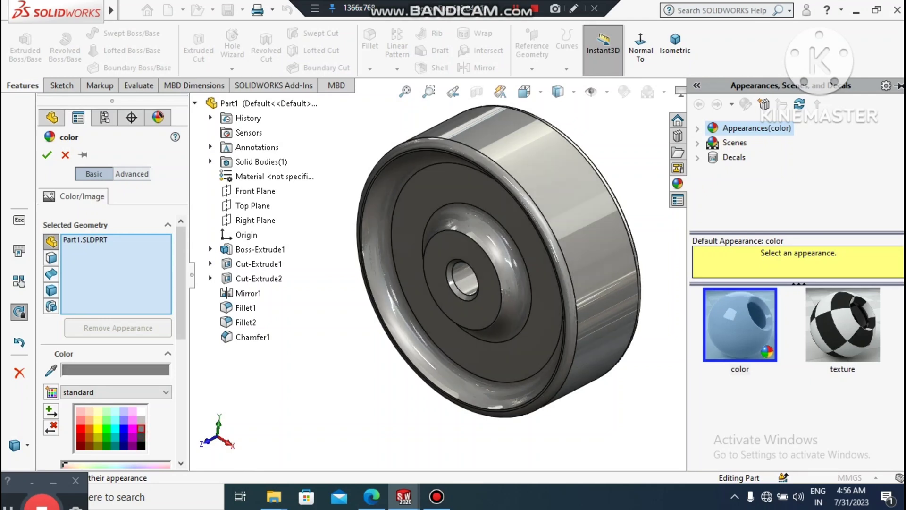
left_click(80, 429)
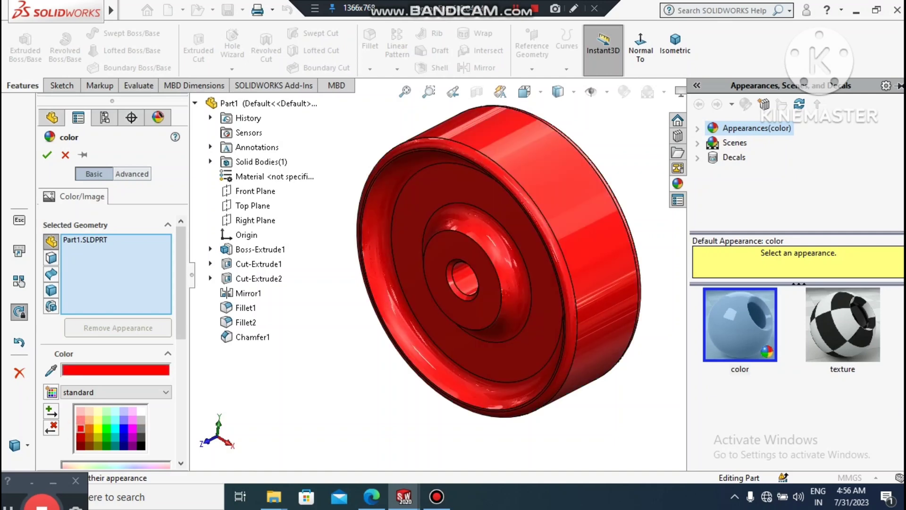
left_click(81, 417)
left_click(80, 428)
left_click(46, 154)
Turn on shadows in shaded mode and ambient occlusion for the wheel's display in the graphics area.
left_click(414, 352)
middle_click_drag(414, 352, 543, 269)
scroll(531, 222, "up", 2)
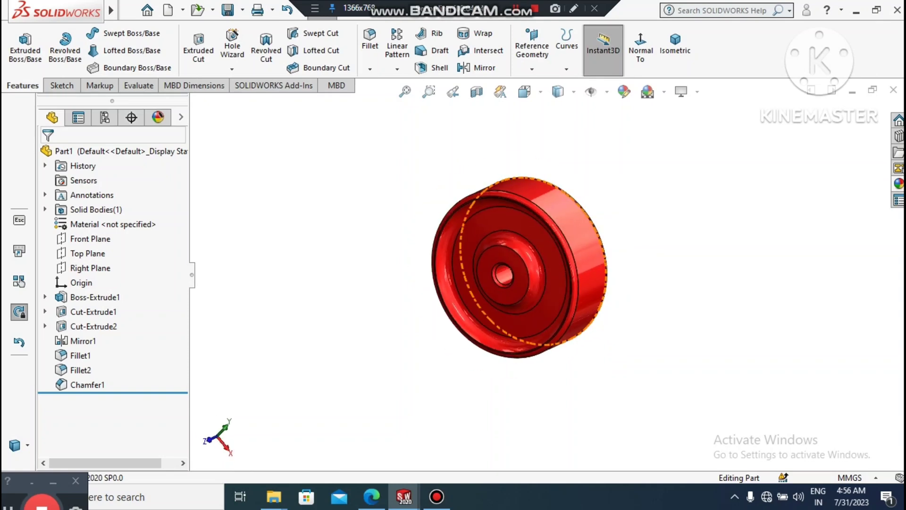
scroll(531, 221, "down", 4)
scroll(531, 222, "up", 1)
scroll(531, 222, "down", 1)
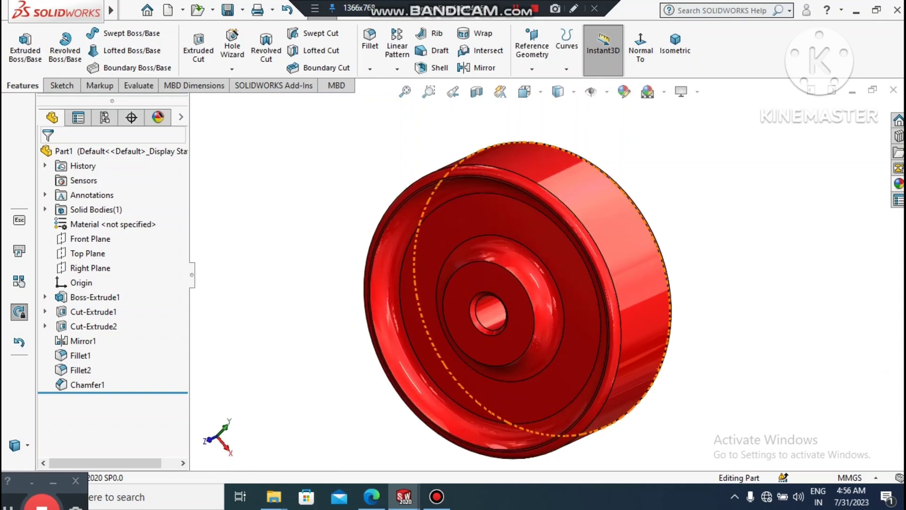
left_click(682, 91)
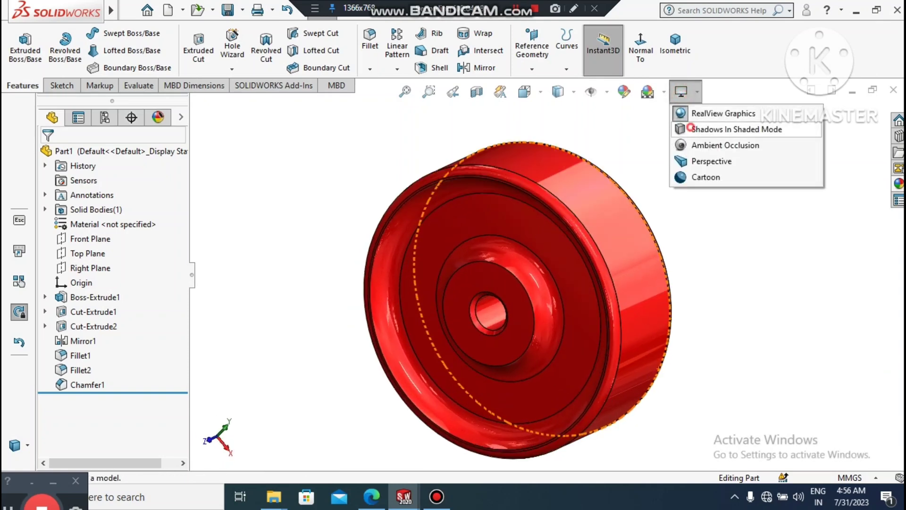
left_click(736, 129)
left_click(681, 91)
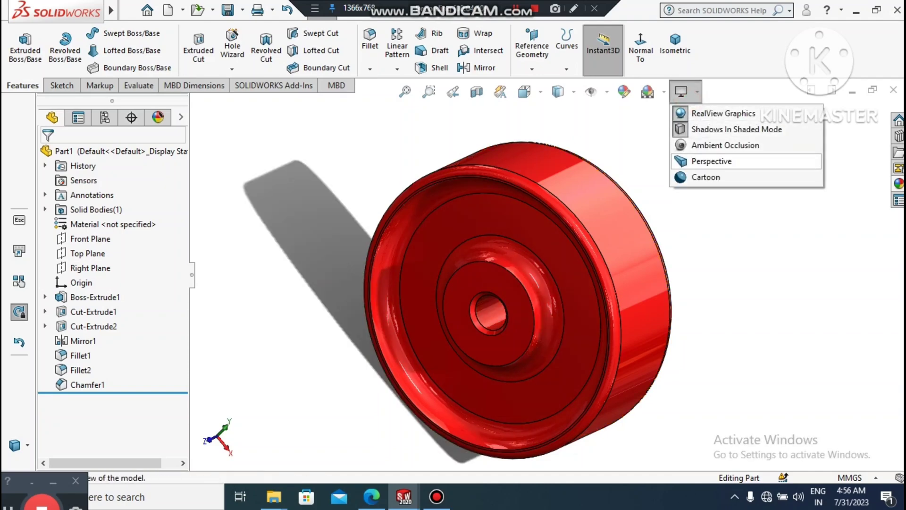
left_click(726, 145)
Change the display style of the wheel model in the graphics area.
scroll(547, 277, "up", 1)
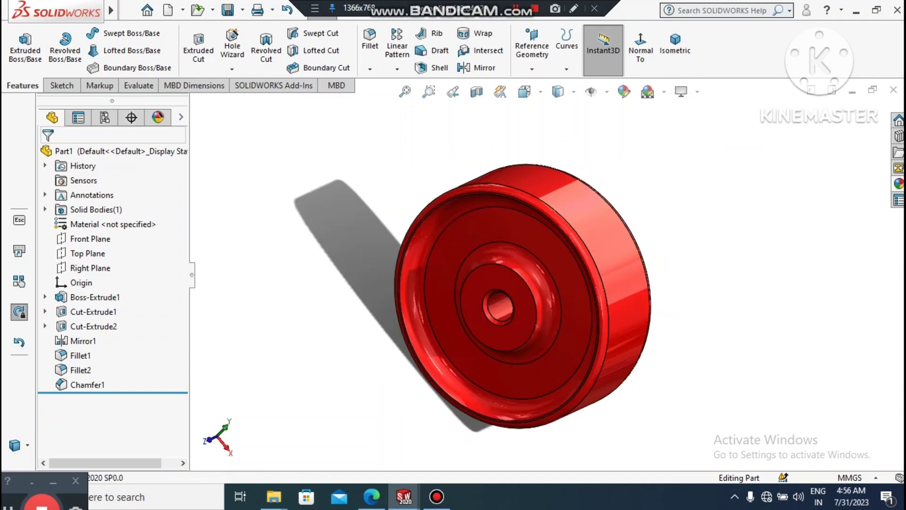
middle_click_drag(659, 290, 651, 293)
scroll(660, 189, "up", 1)
middle_click(660, 290)
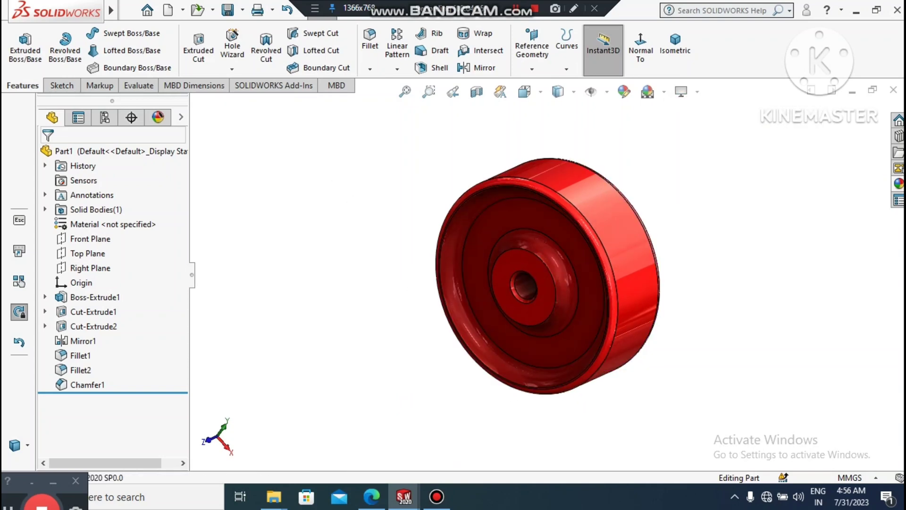
scroll(674, 218, "down", 1)
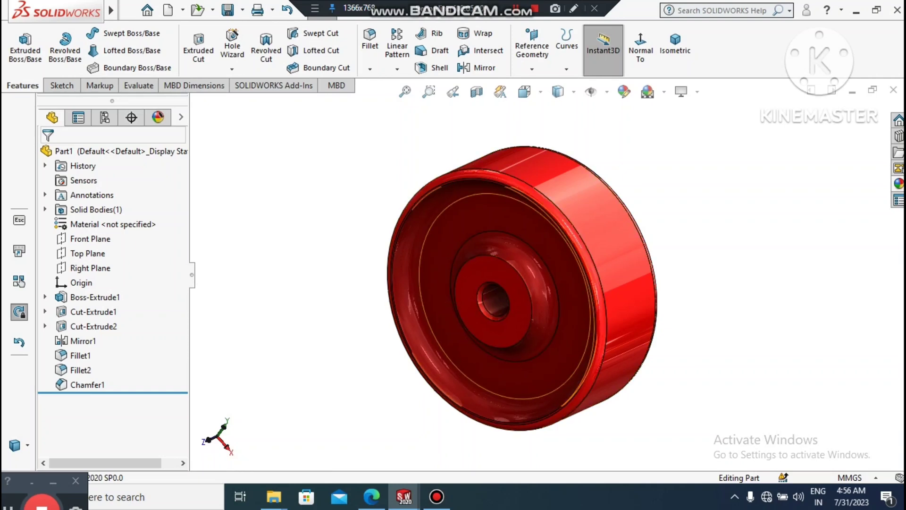
left_click(558, 91)
left_click(558, 127)
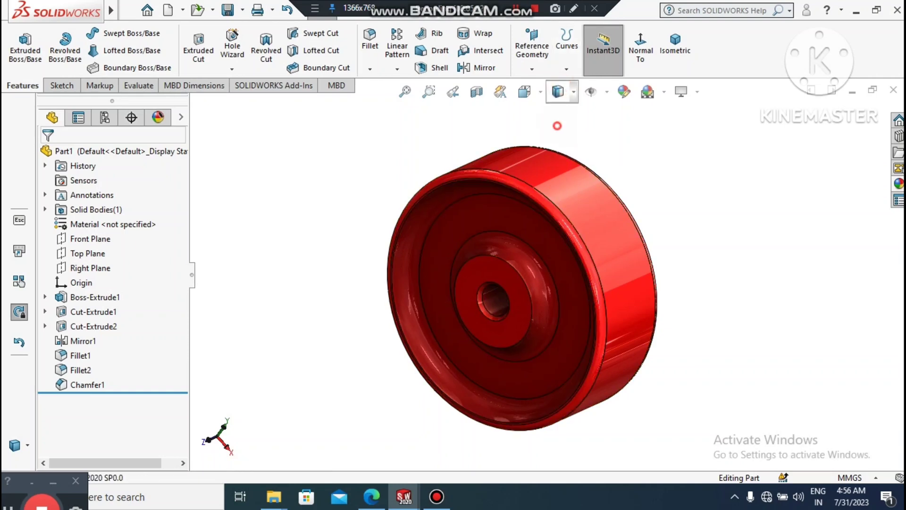